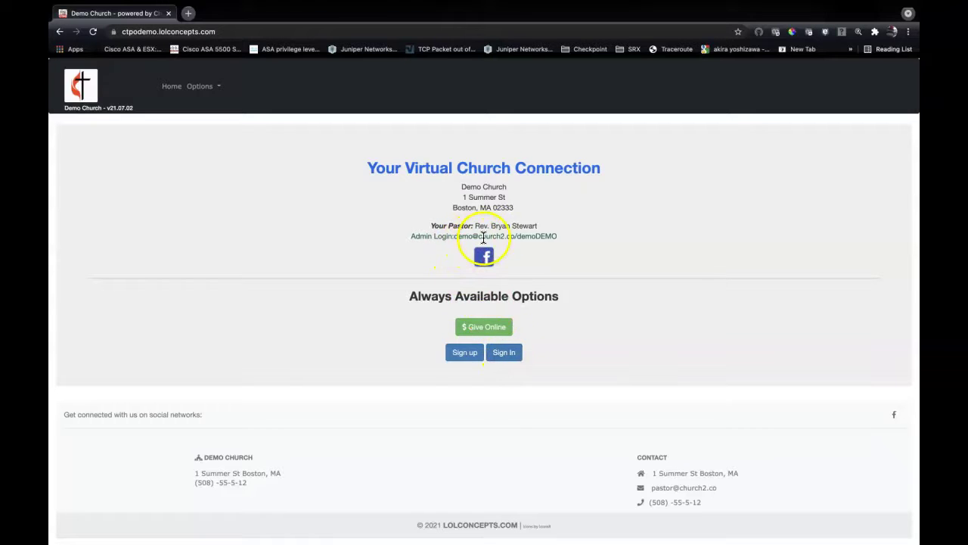
Sign in with the saved demo administrator e-mail and password, then look over the statistics dashboard.
left_click(504, 353)
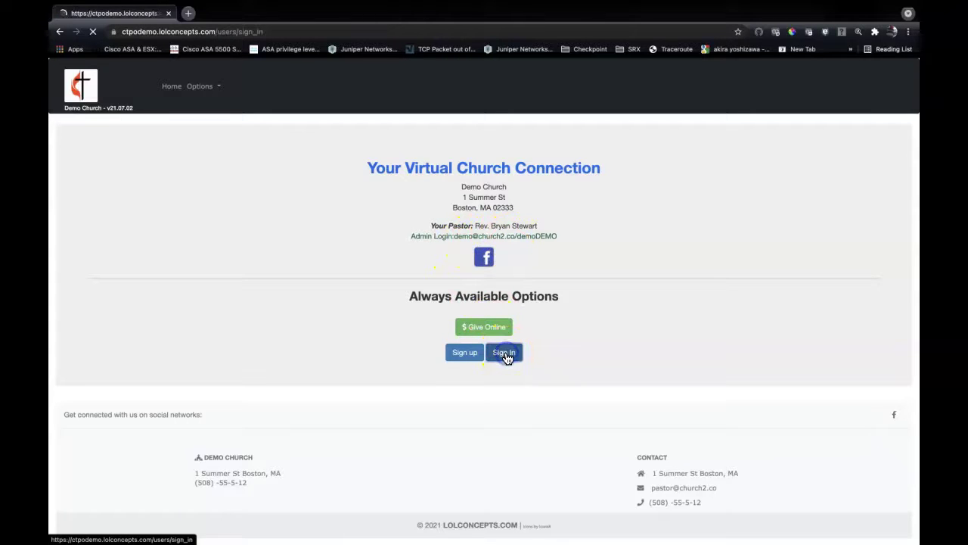
left_click(489, 363)
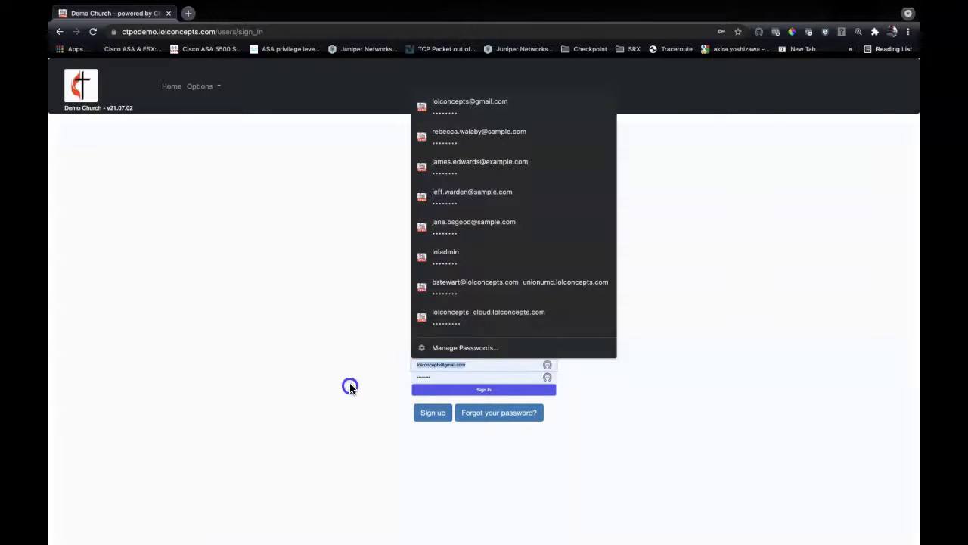
type("de")
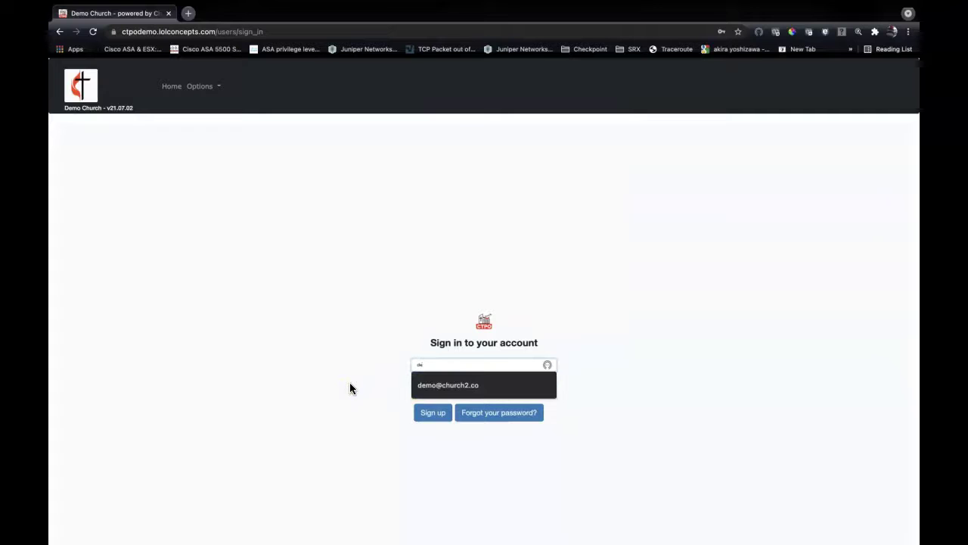
left_click(434, 386)
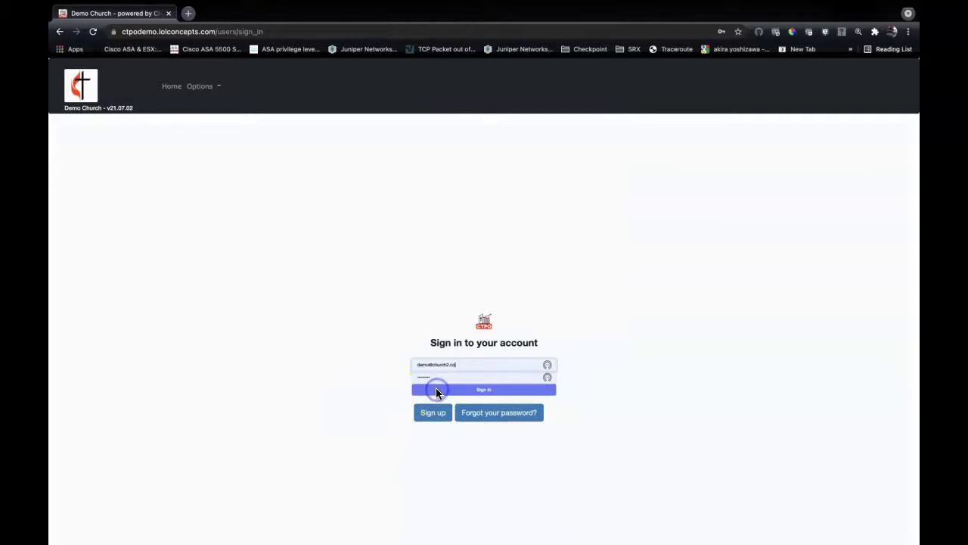
left_click(448, 377)
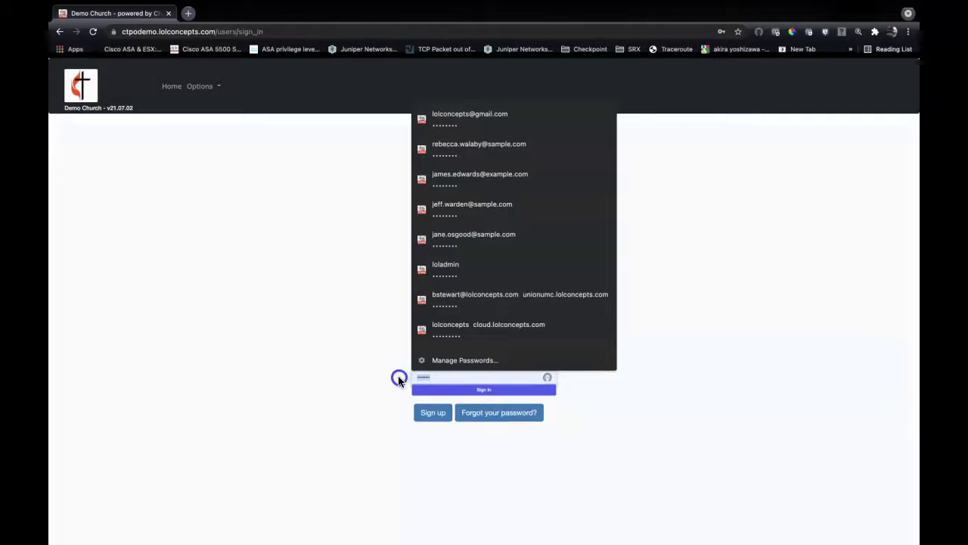
key("Escape")
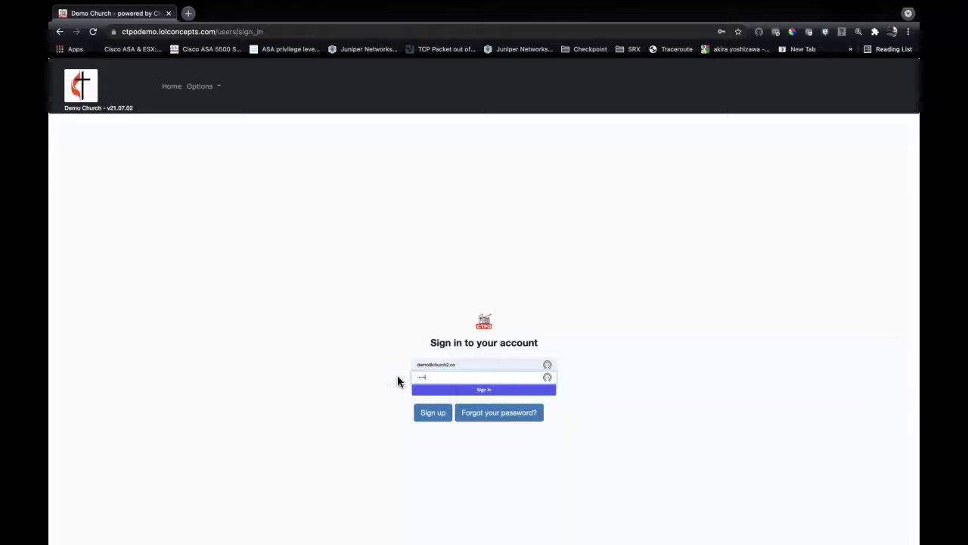
left_click(429, 390)
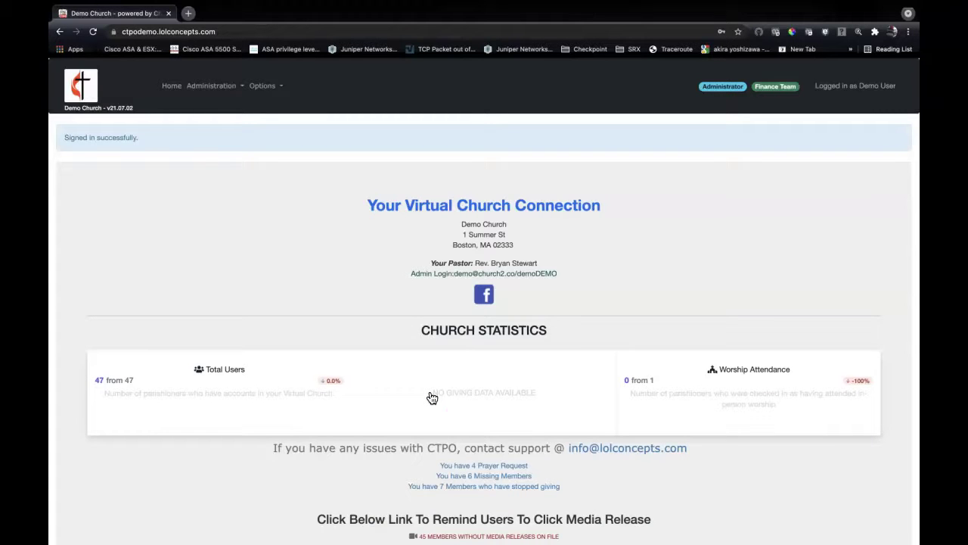
scroll(432, 398, "down", 3)
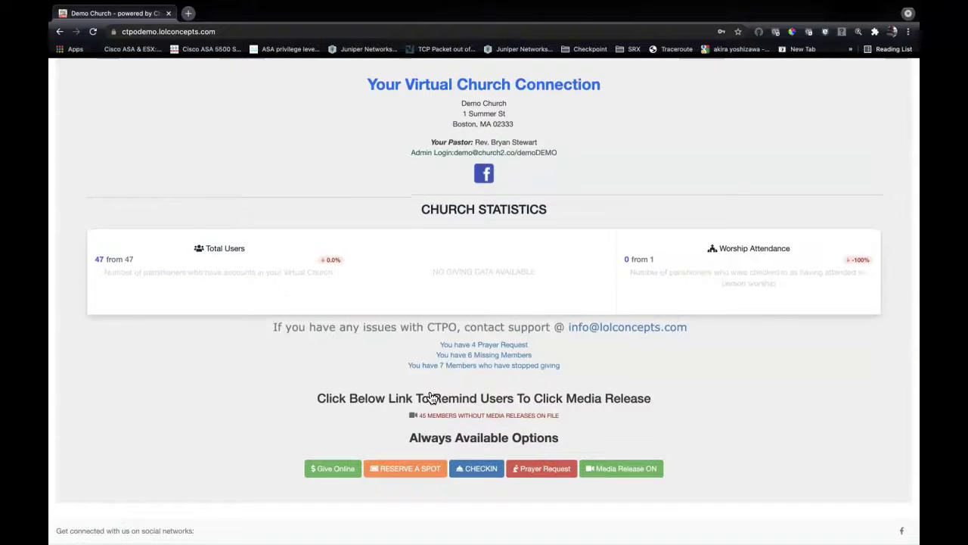
scroll(432, 398, "up", 2)
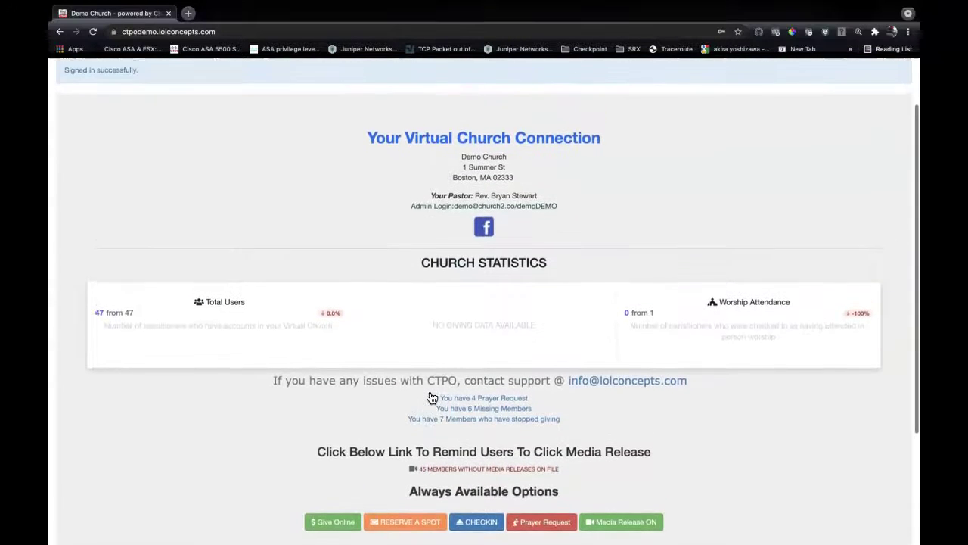
scroll(432, 398, "up", 2)
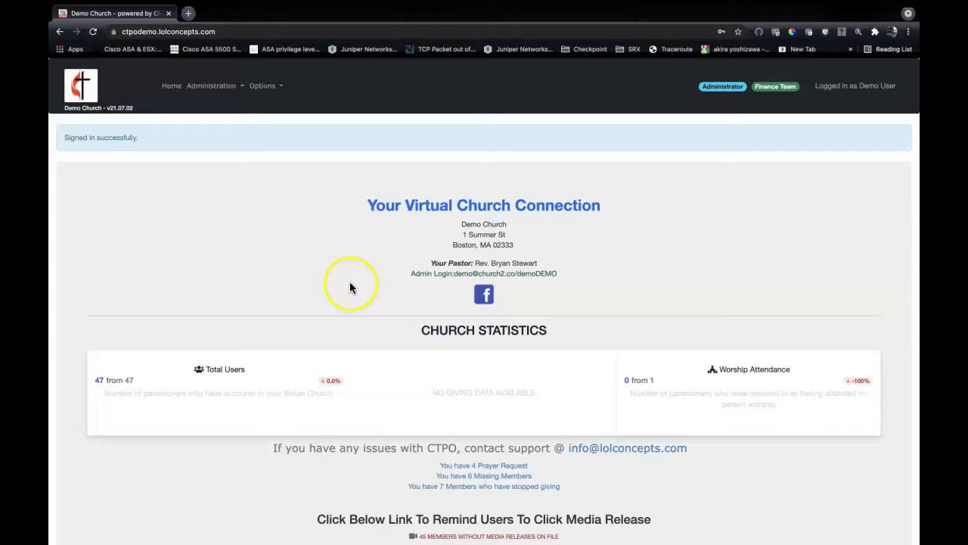
Delete the fourth parishioner from Administration's parishioner list and confirm the deletion.
left_click(240, 92)
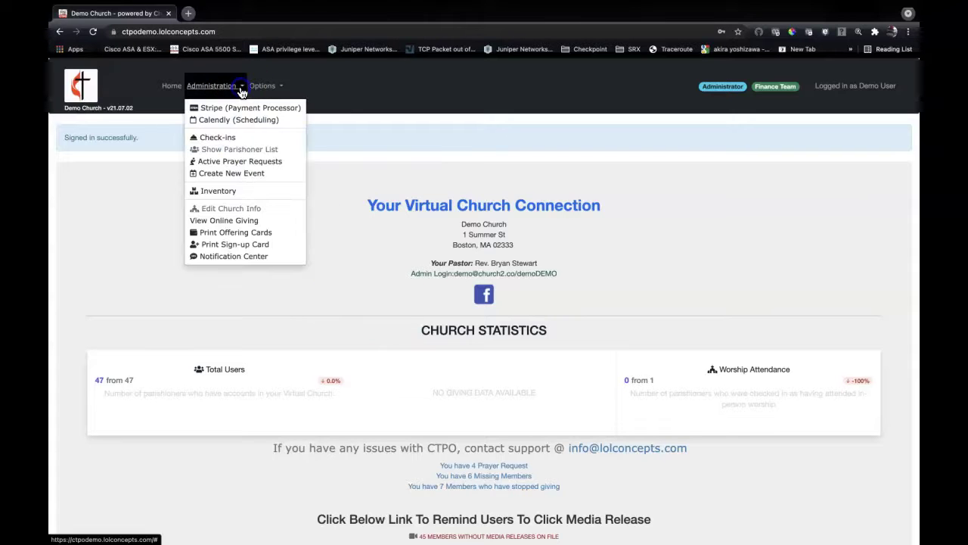
left_click(234, 153)
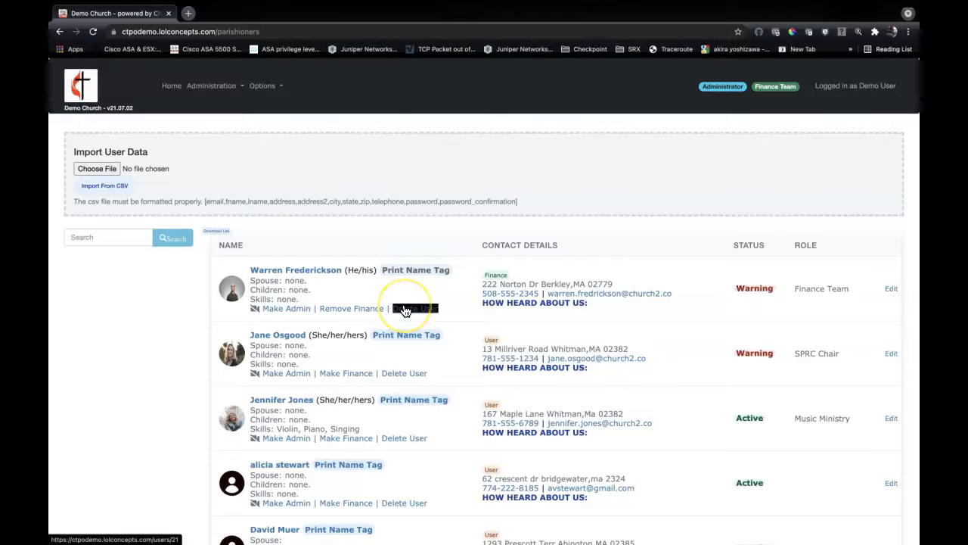
scroll(360, 352, "down", 3)
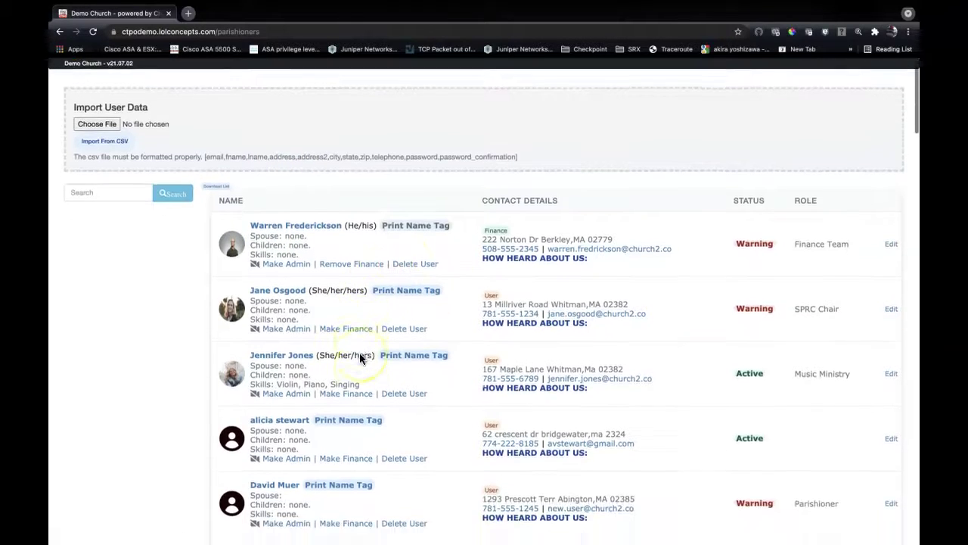
scroll(360, 357, "down", 2)
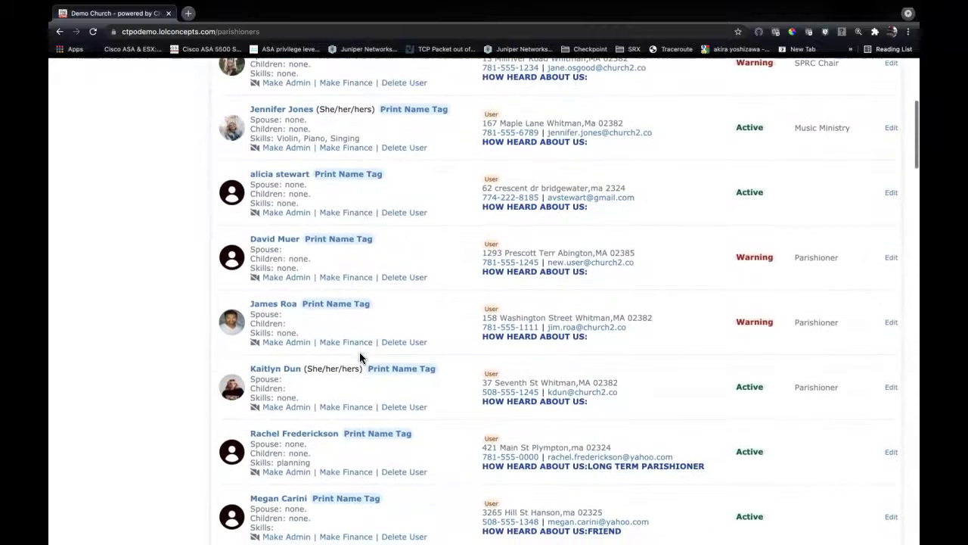
left_click(409, 215)
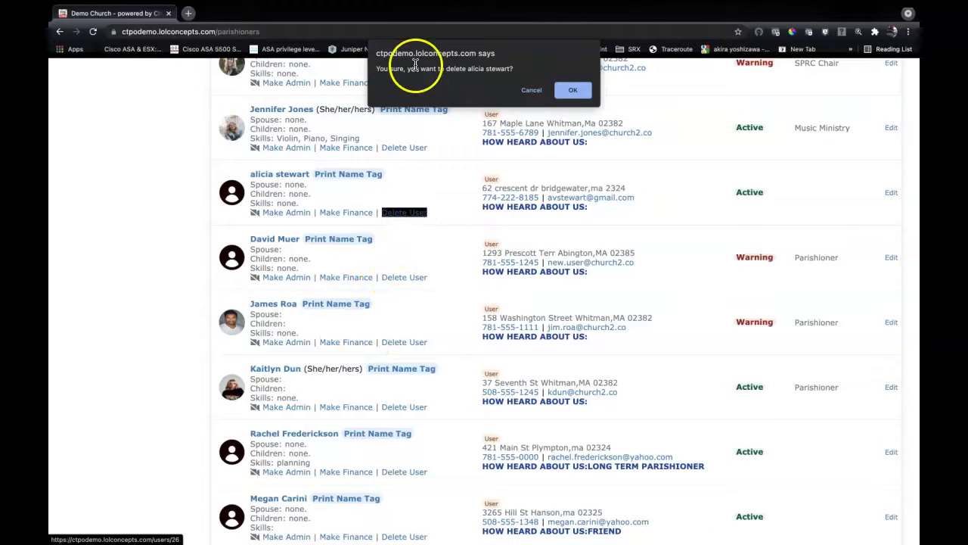
left_click(572, 91)
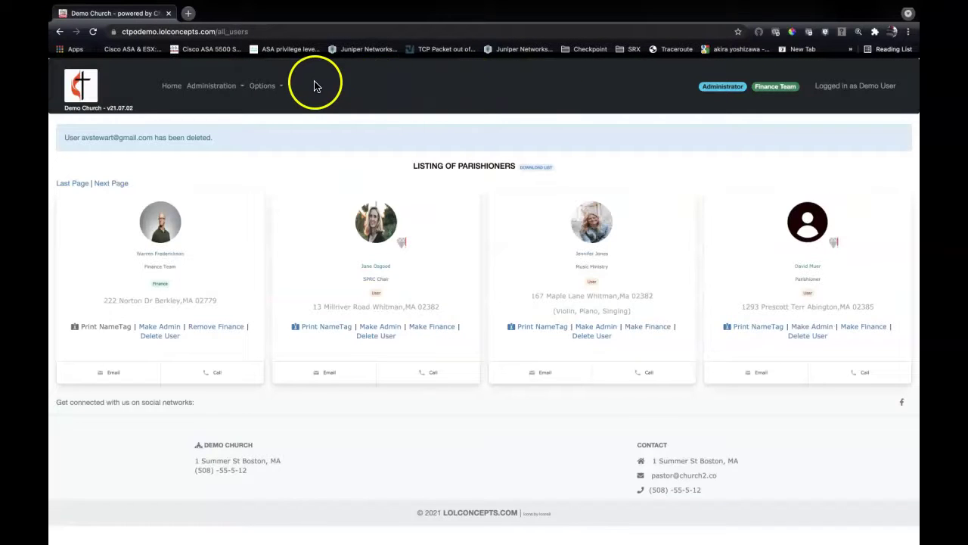
Reopen Show Parishioner List to review the updated members table.
left_click(234, 85)
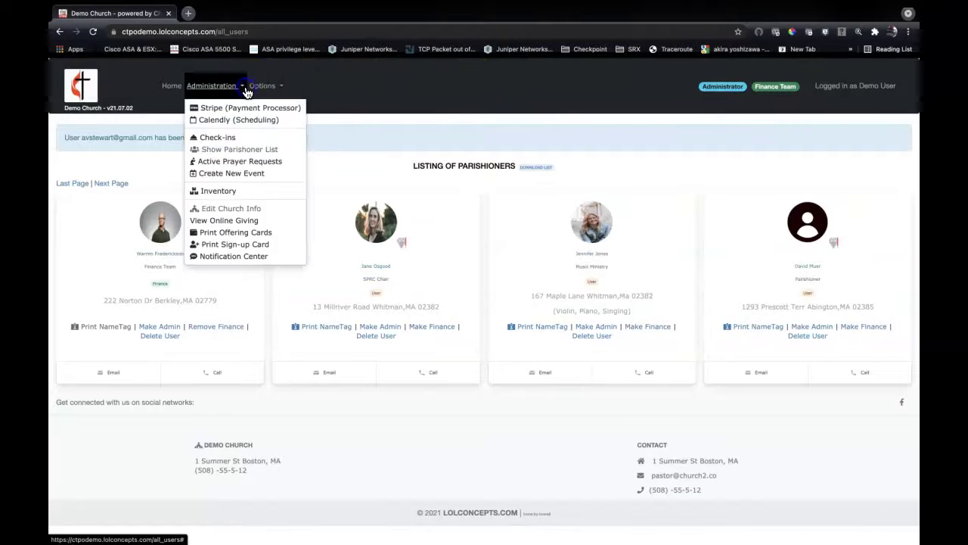
left_click(239, 150)
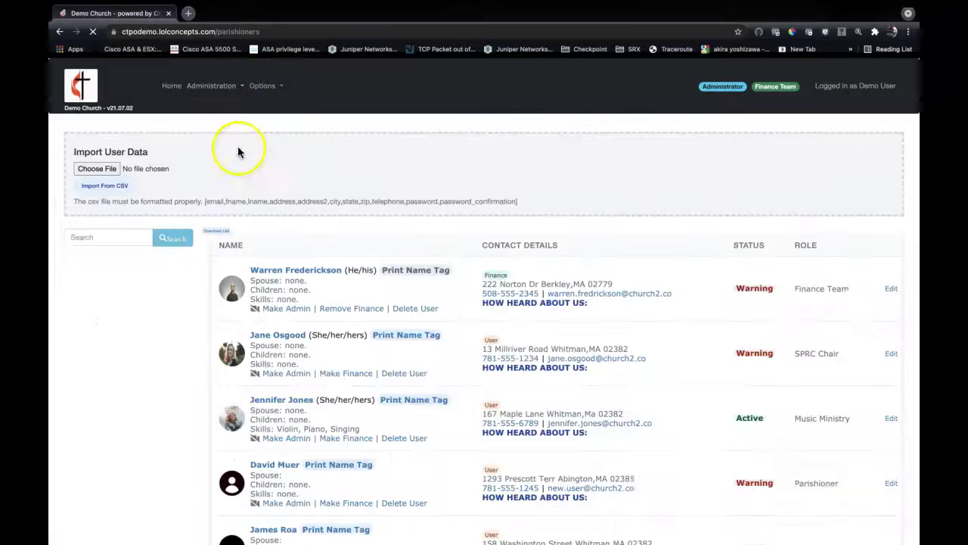
scroll(295, 227, "down", 5)
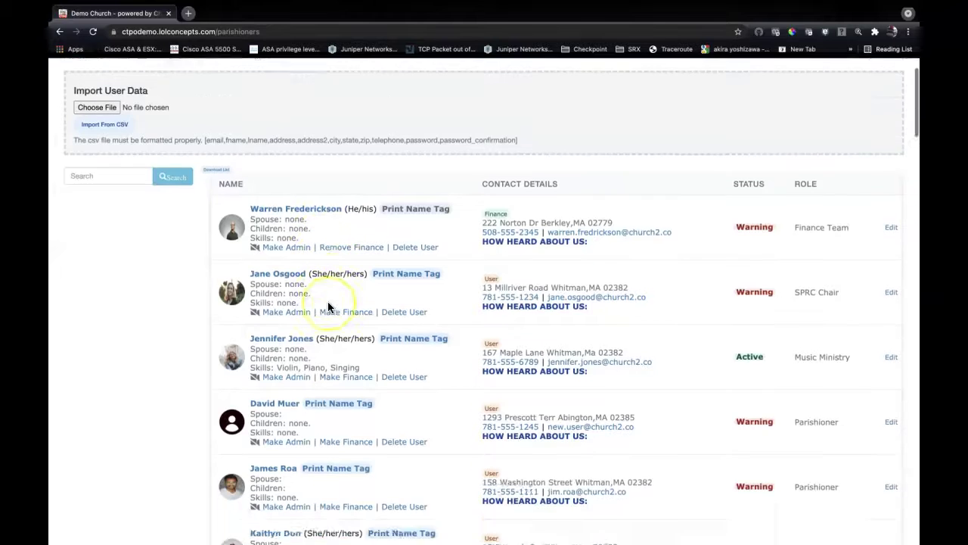
scroll(328, 306, "down", 5)
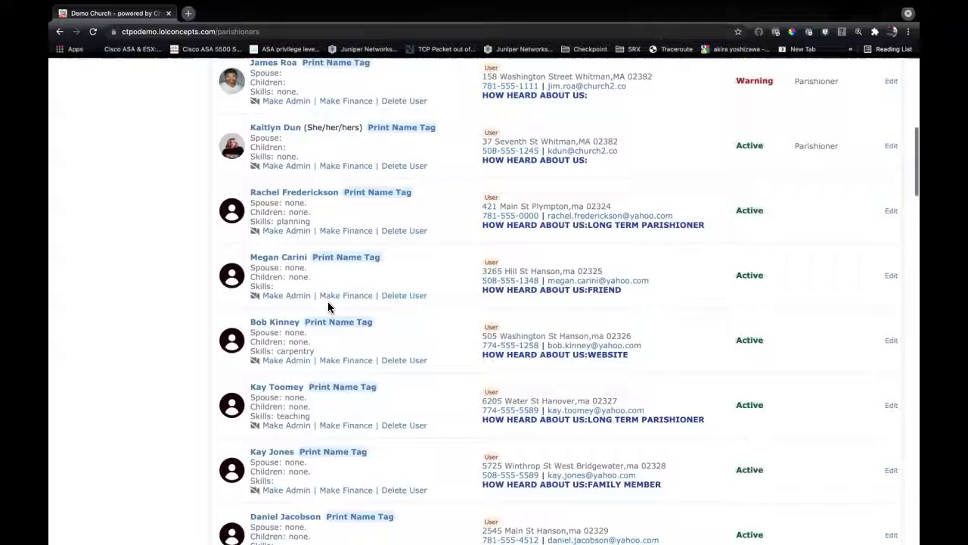
scroll(328, 306, "up", 3)
scroll(328, 307, "up", 4)
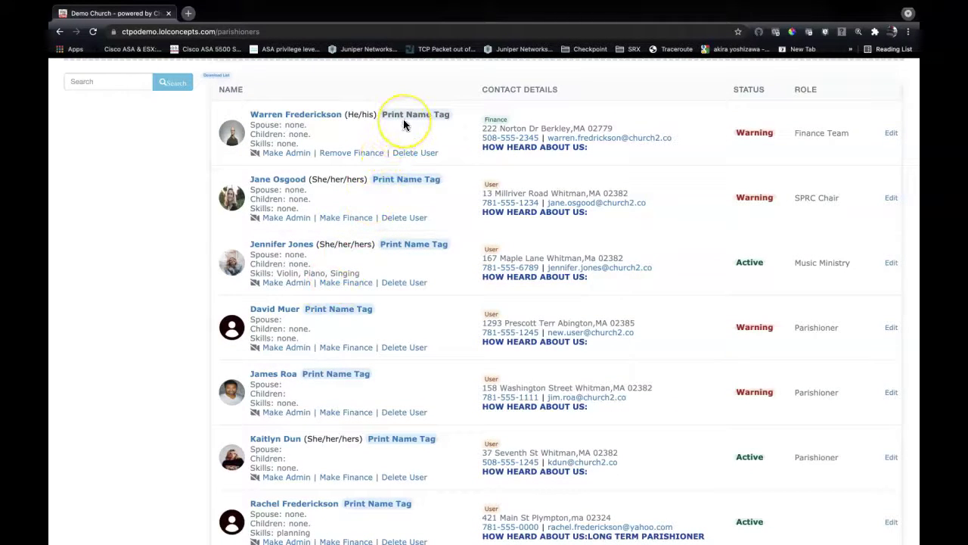
Open the first parishioner's printable nametag and cancel the print dialog.
triple_click(406, 120)
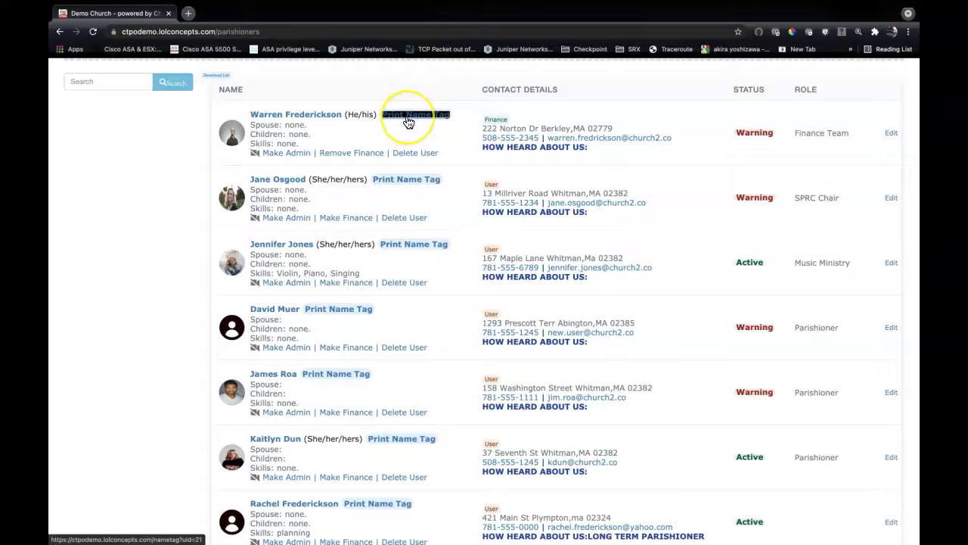
left_click(408, 120)
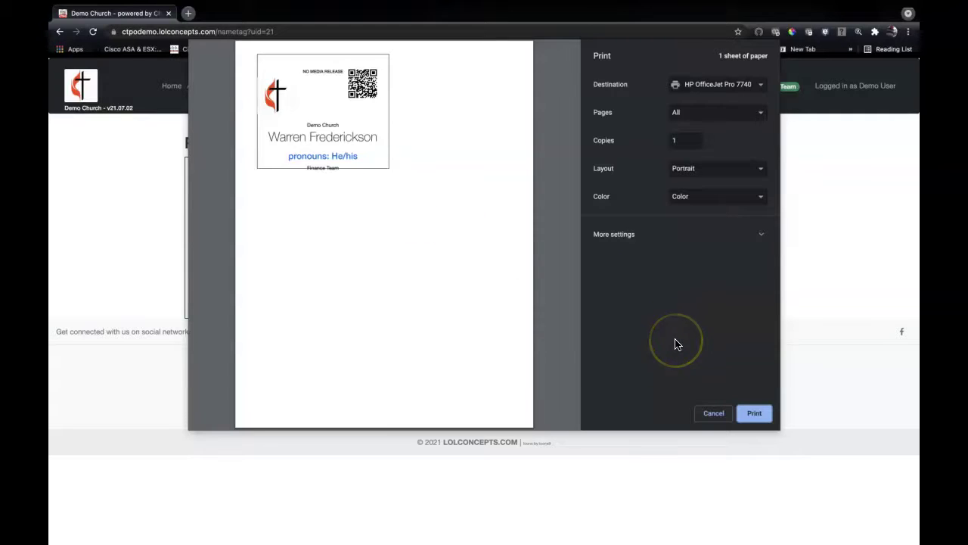
left_click(714, 413)
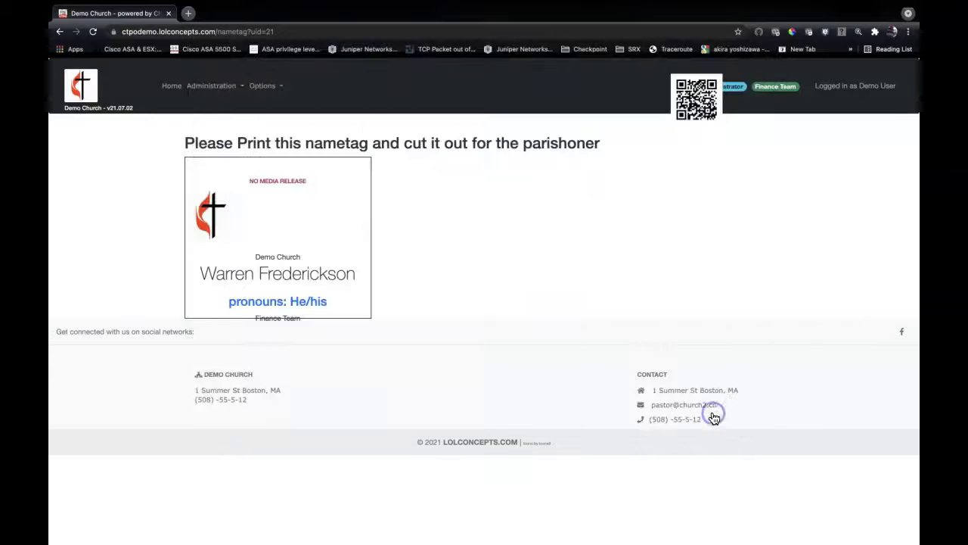
Open Administration > Edit Church Info and scroll down to the Custom Gift fields.
left_click(239, 91)
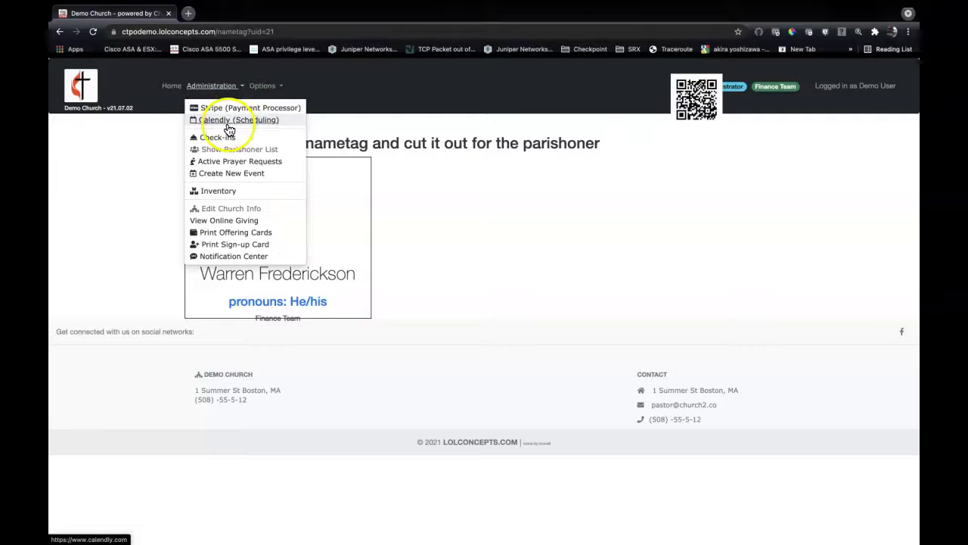
left_click(217, 198)
left_click(217, 209)
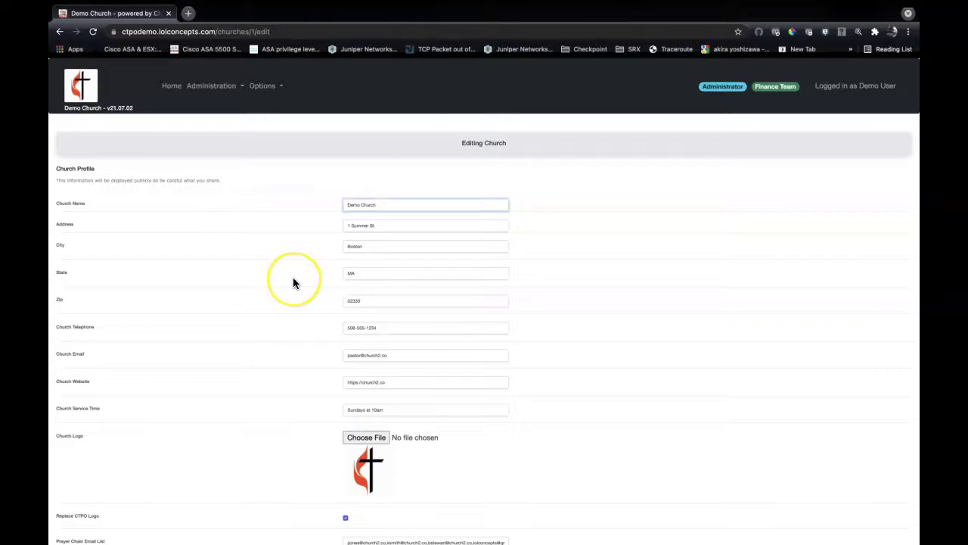
scroll(294, 284, "down", 5)
scroll(293, 284, "down", 4)
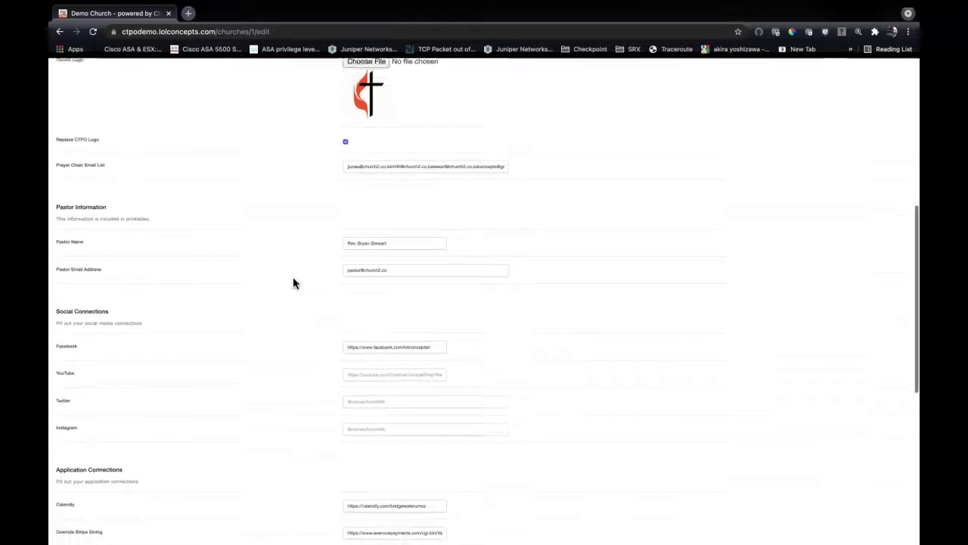
scroll(293, 283, "down", 3)
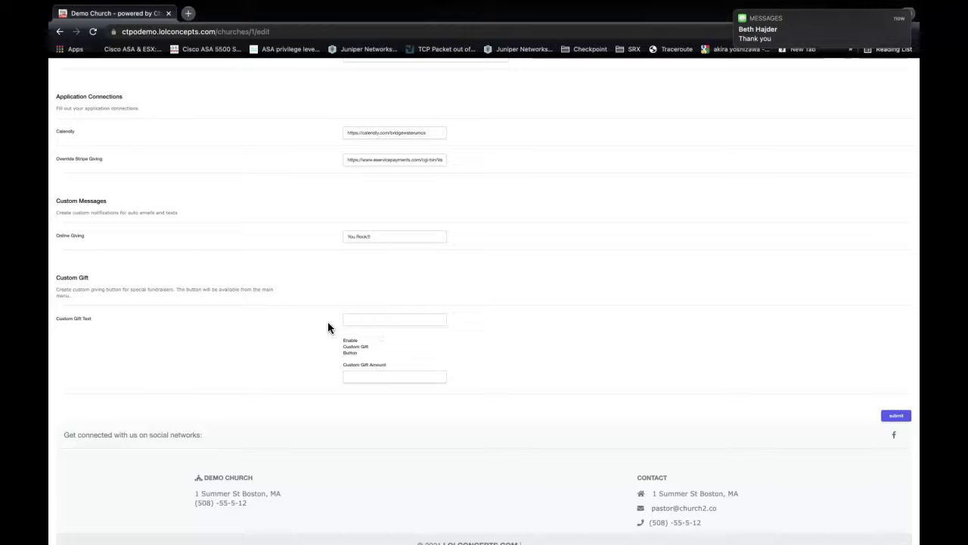
Set Custom Gift Text to 'Easter Flowers', enable its button, set the amount to 23, and submit.
left_click(349, 321)
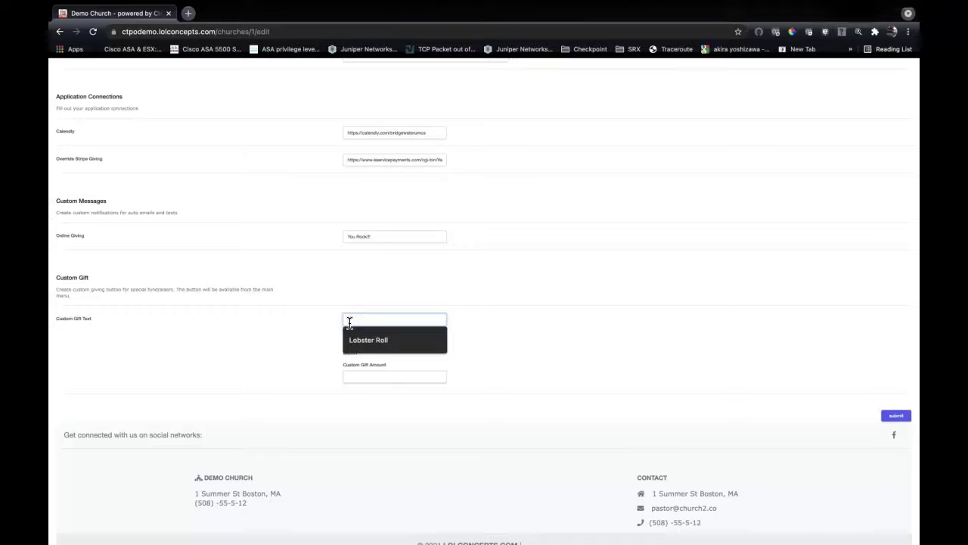
left_click(350, 321)
type("East")
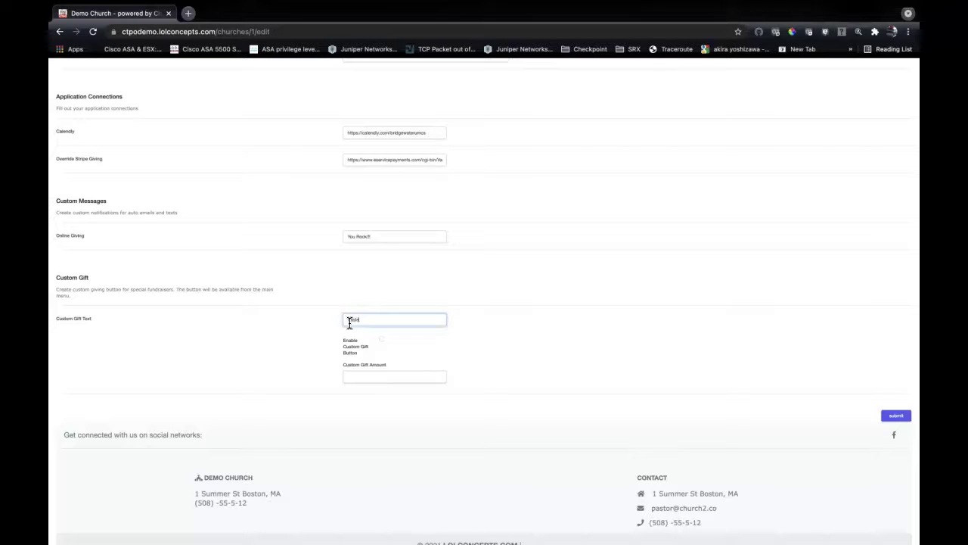
type("er Flowers")
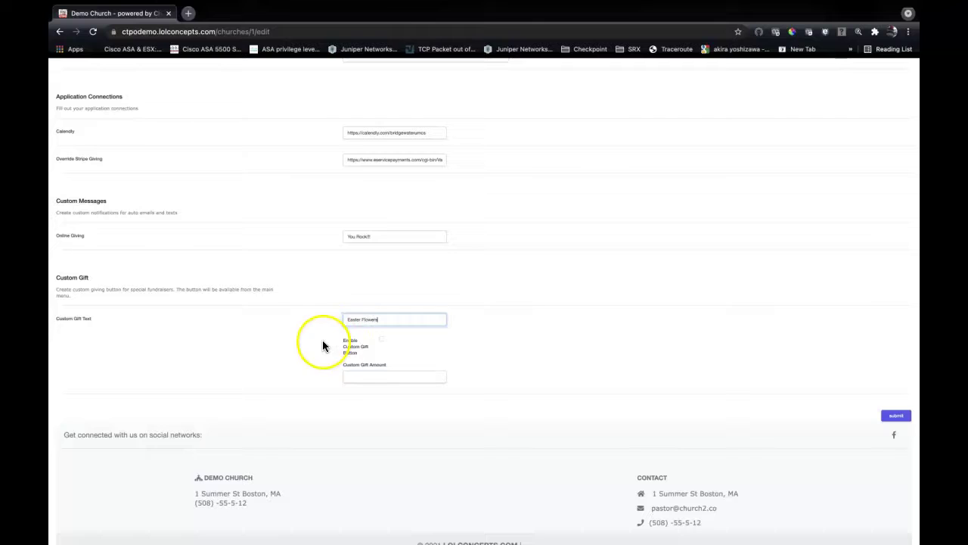
left_click(383, 341)
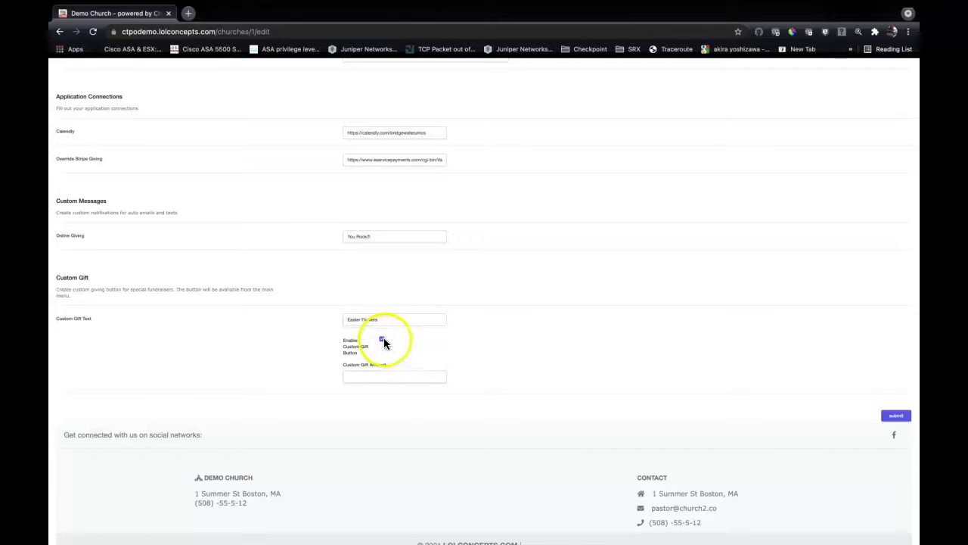
left_click(383, 375)
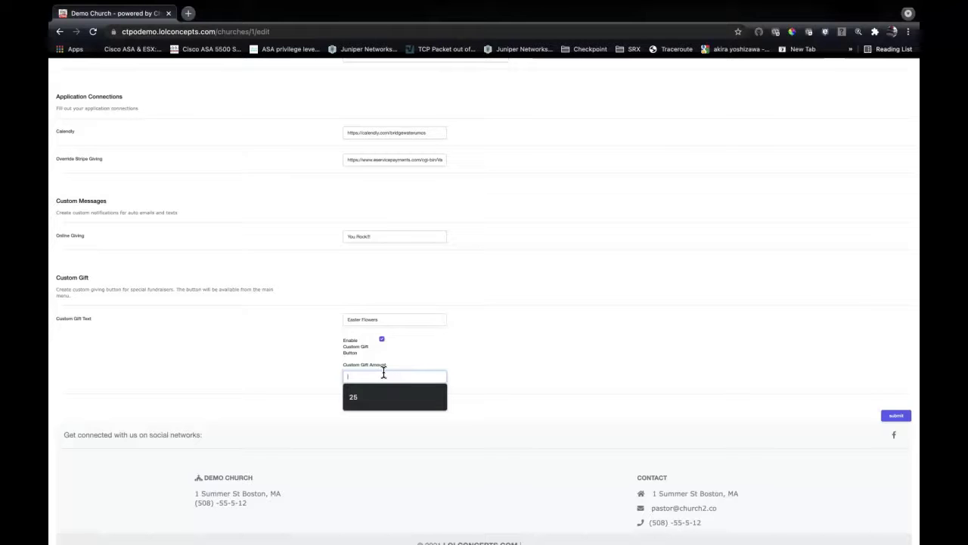
type("25")
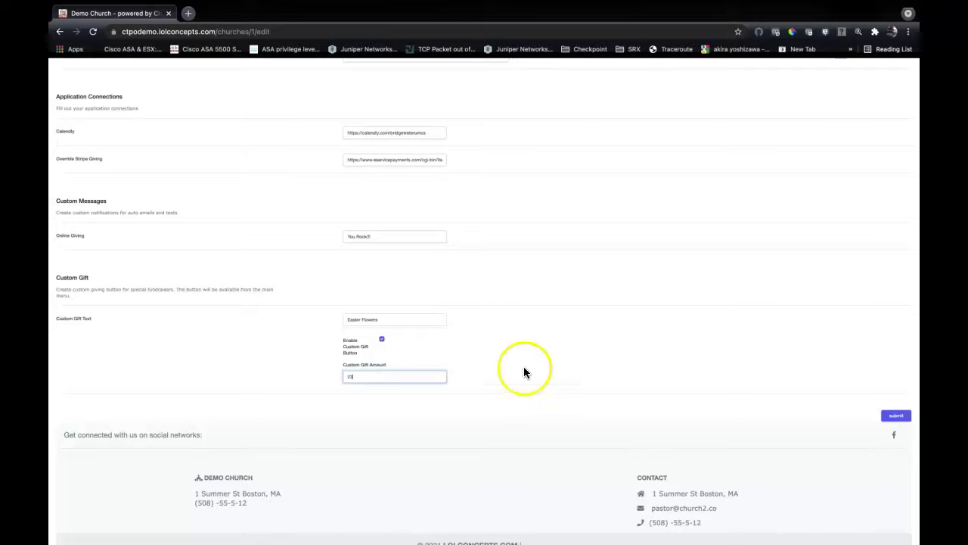
left_click(894, 417)
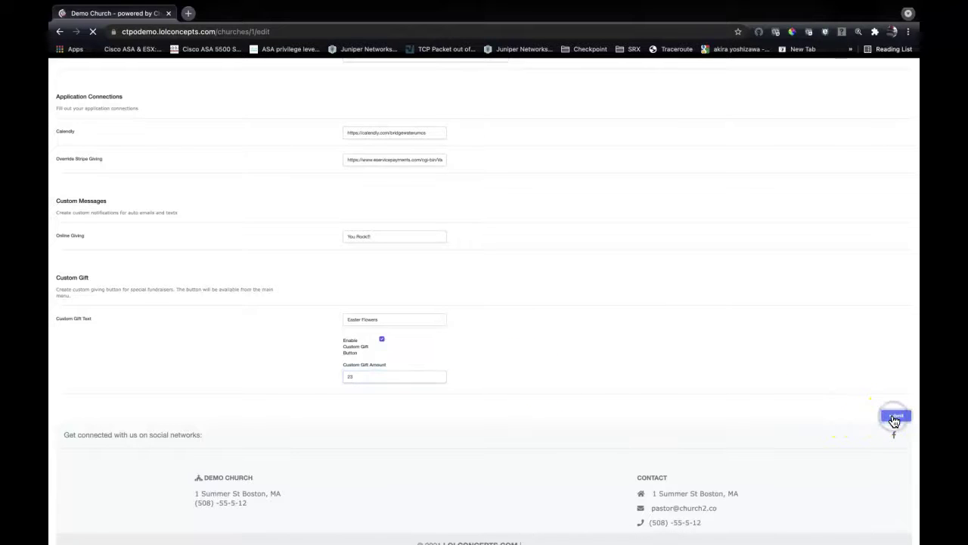
scroll(655, 393, "down", 4)
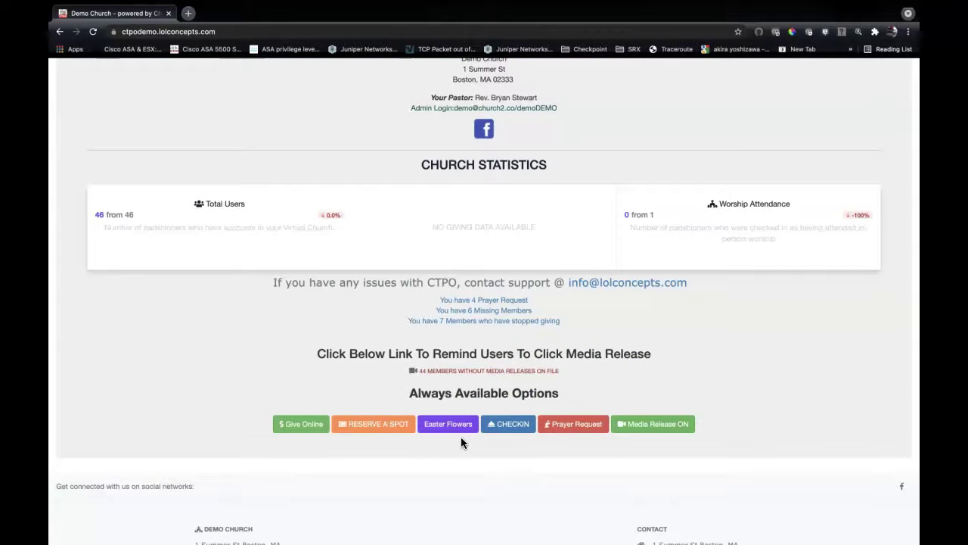
Choose the Easter Flowers button under Always Available Options to start a $23 offering.
triple_click(484, 320)
scroll(484, 322, "up", 2)
scroll(483, 323, "down", 3)
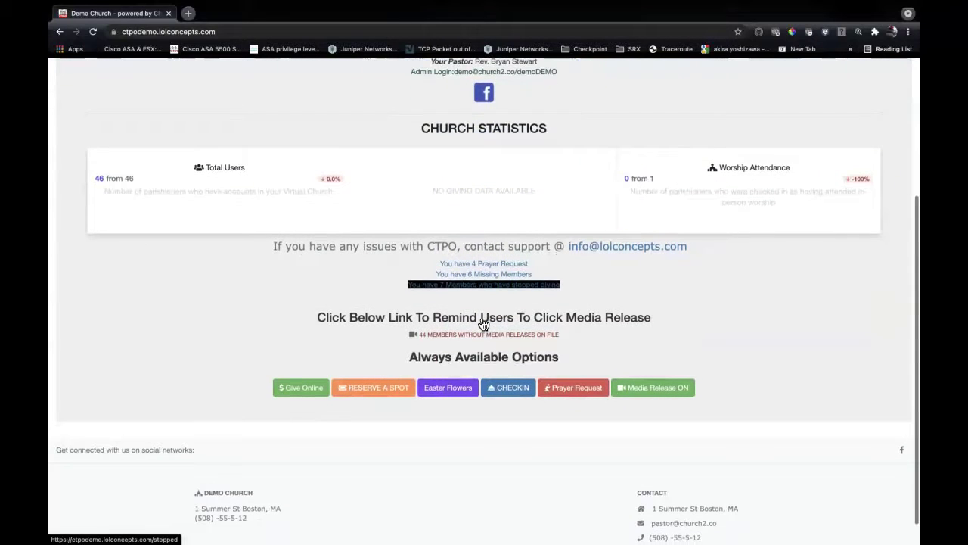
left_click(451, 411)
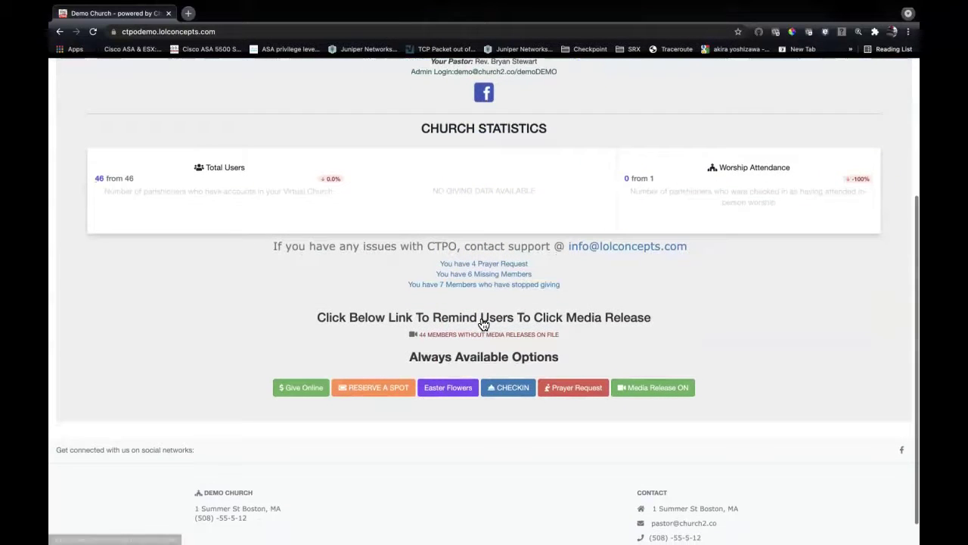
left_click(451, 392)
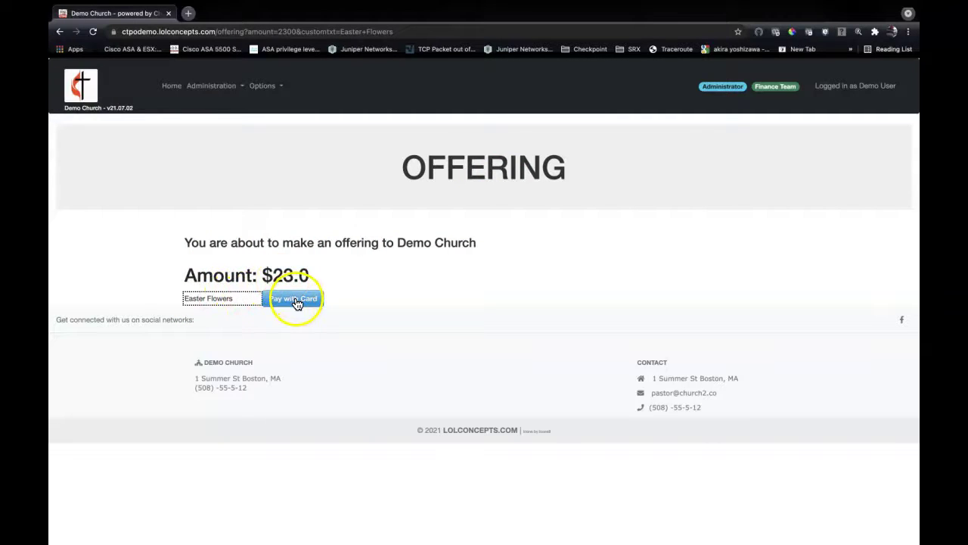
left_click(295, 301)
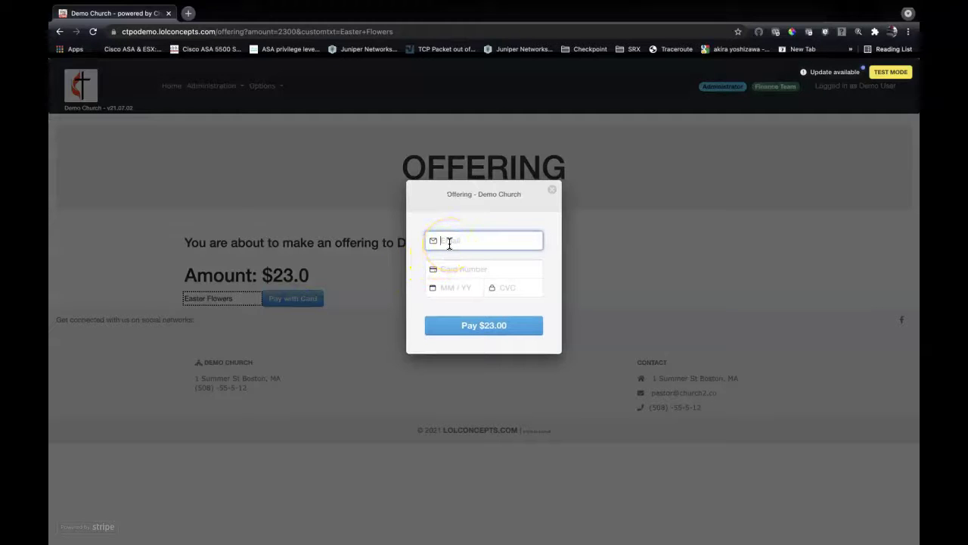
key("Tab")
type("42")
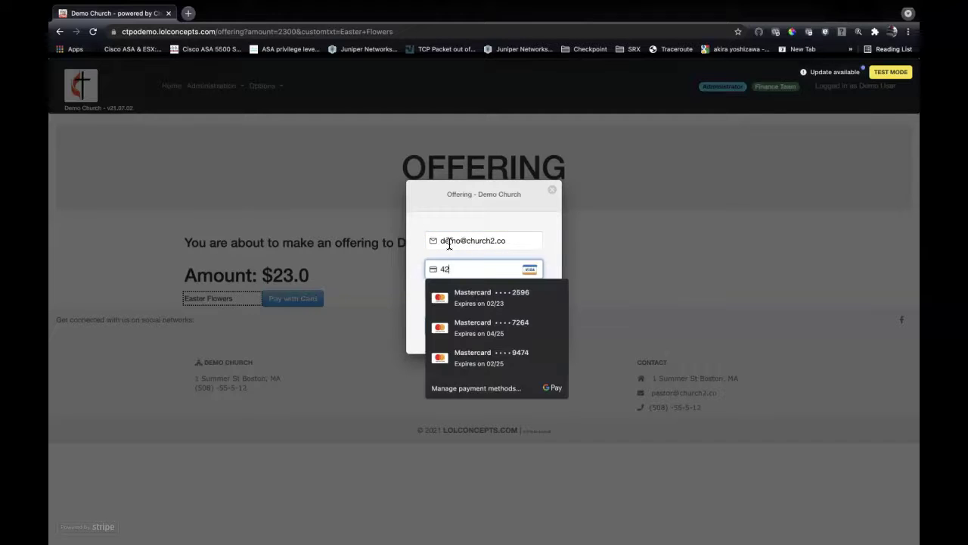
type("4242")
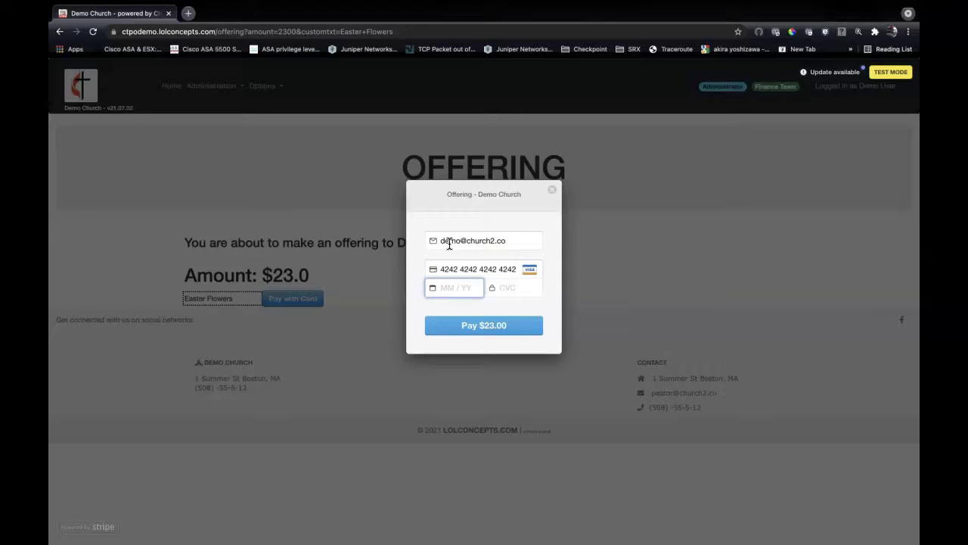
type("42424242421")
type("223")
type("111")
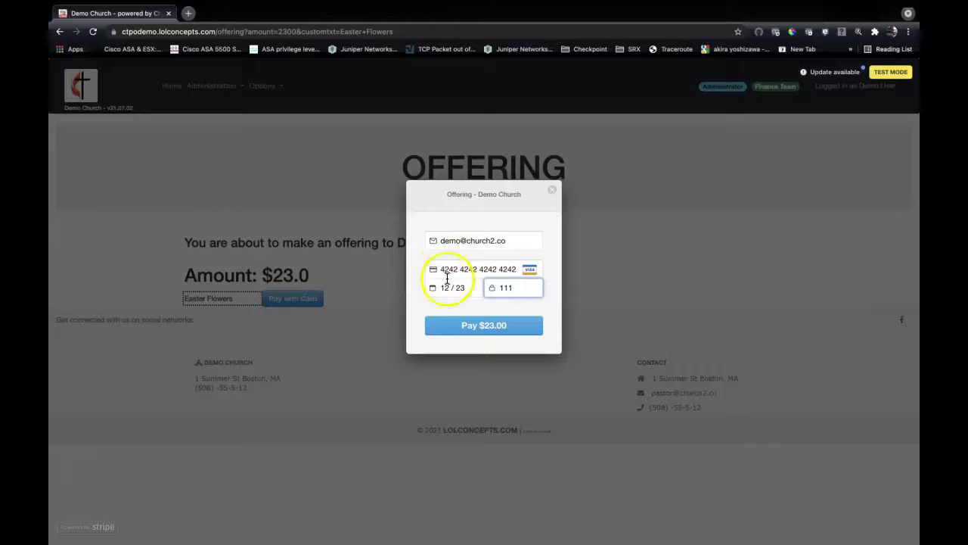
left_click(469, 327)
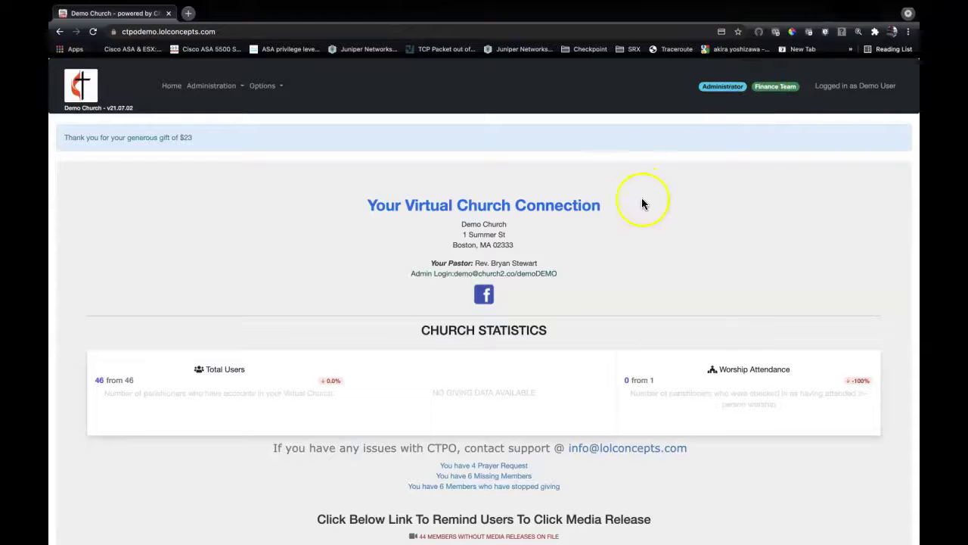
Go through the general online giving page and return to the dashboard's $23 thank-you banner.
scroll(642, 203, "down", 3)
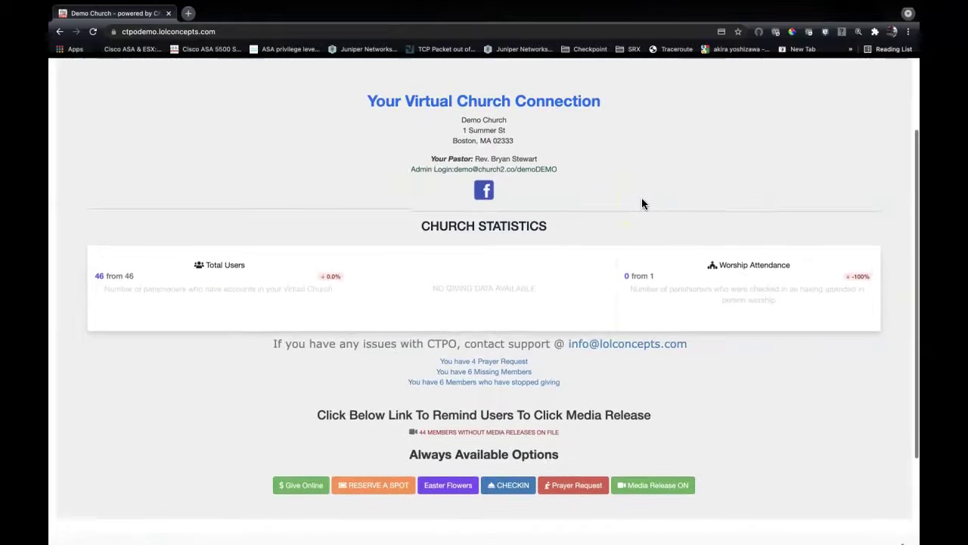
scroll(642, 203, "up", 2)
scroll(642, 203, "down", 2)
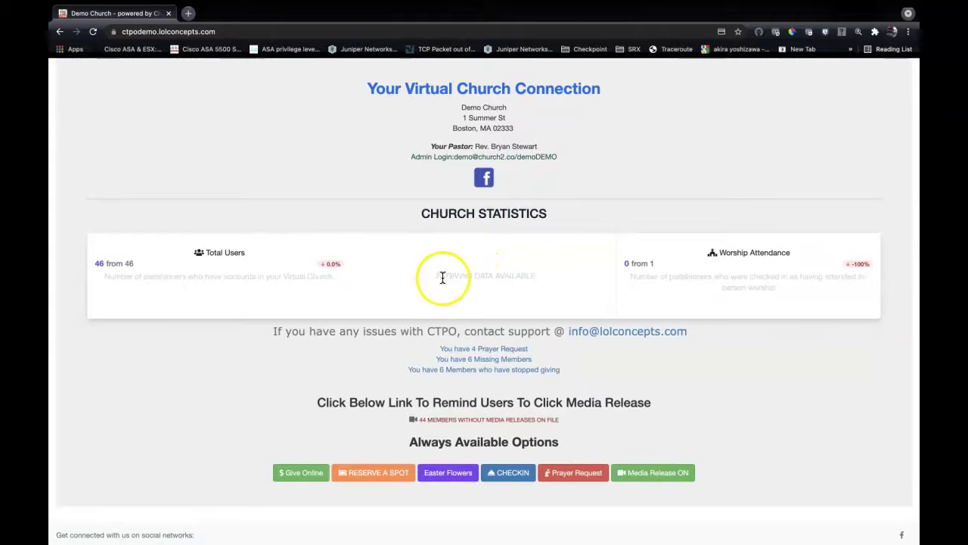
scroll(499, 288, "down", 2)
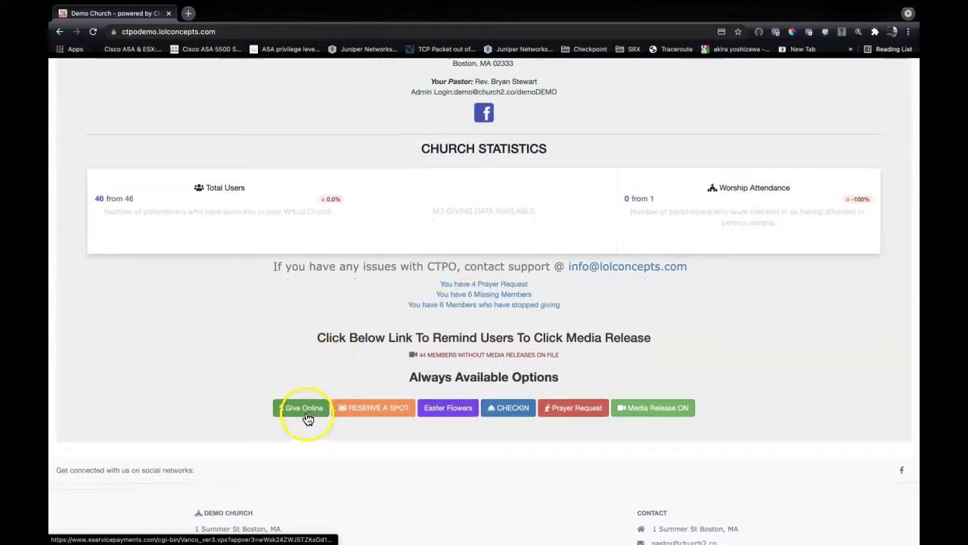
left_click(308, 392)
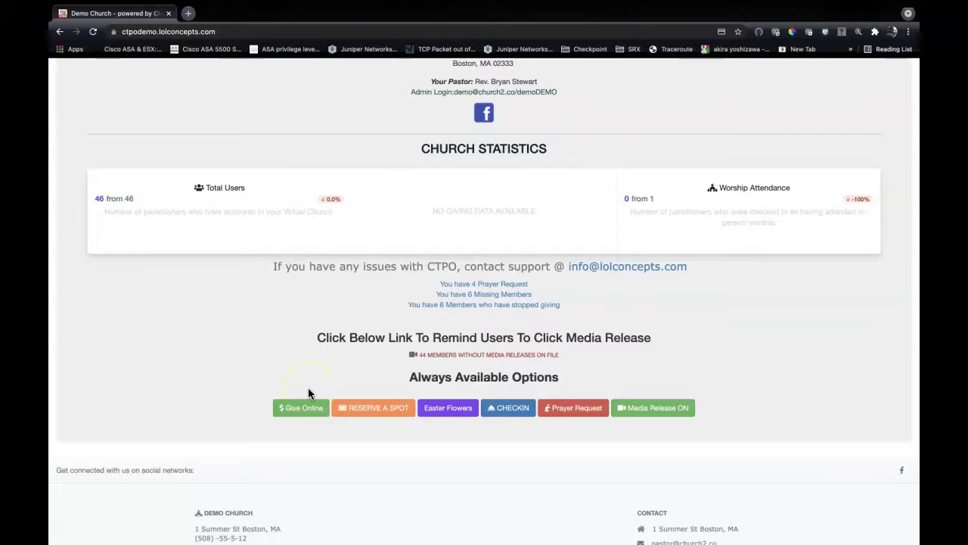
scroll(307, 393, "up", 1)
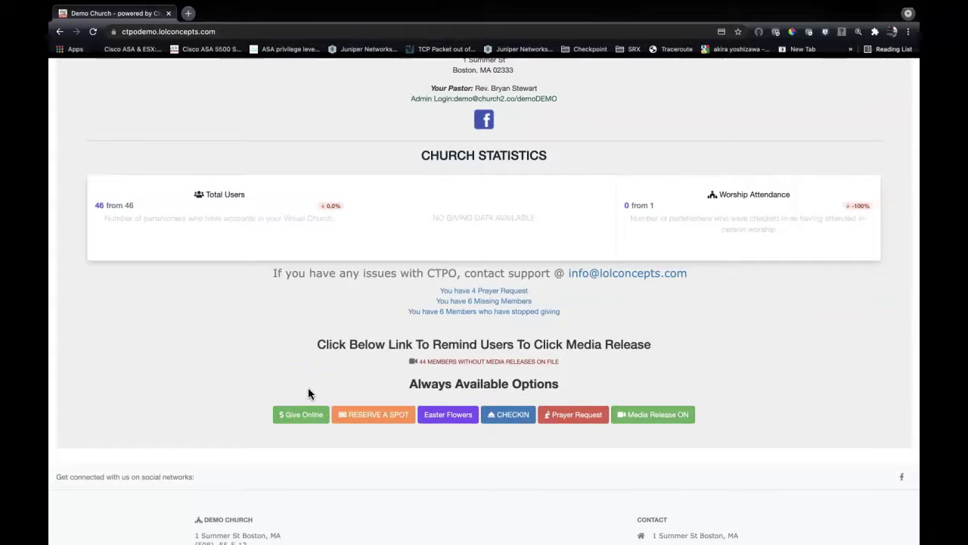
scroll(308, 392, "up", 2)
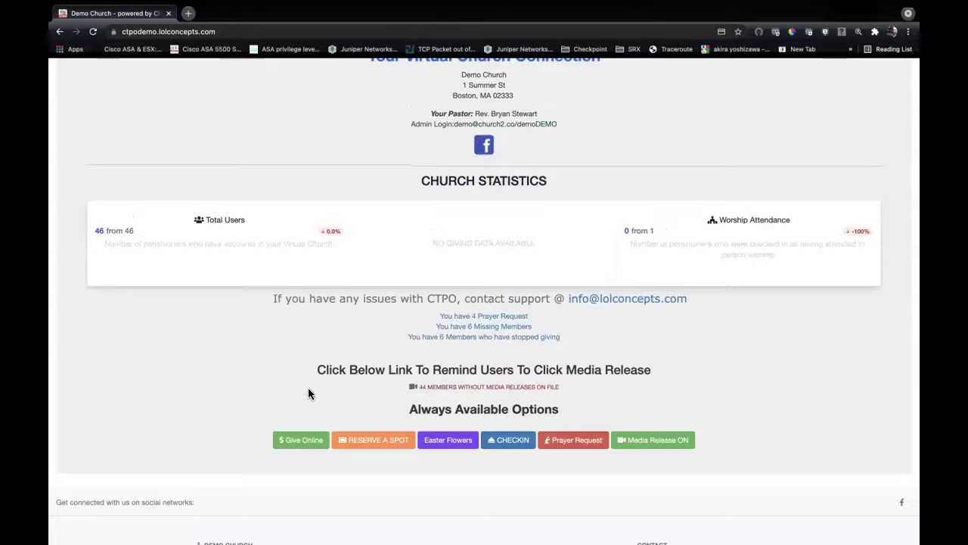
scroll(308, 392, "up", 3)
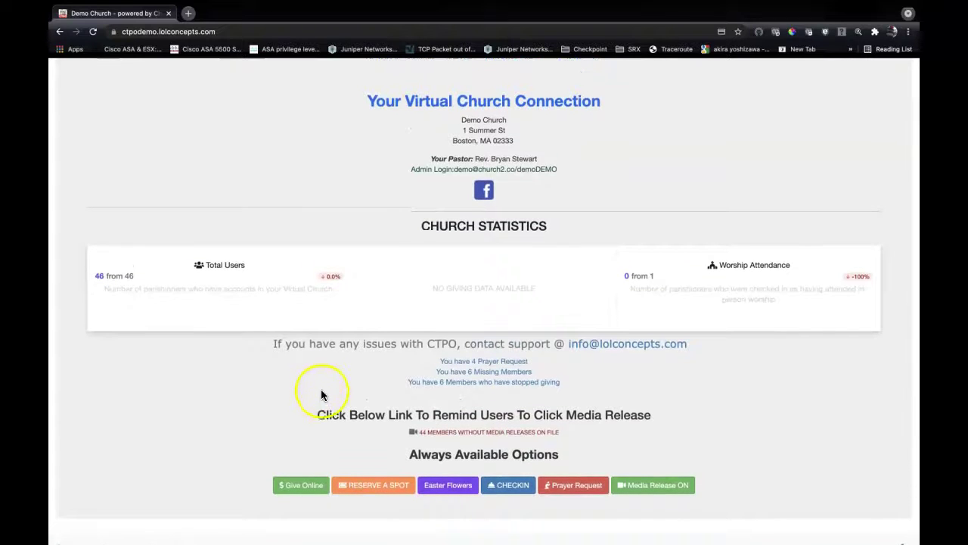
scroll(322, 409, "down", 3)
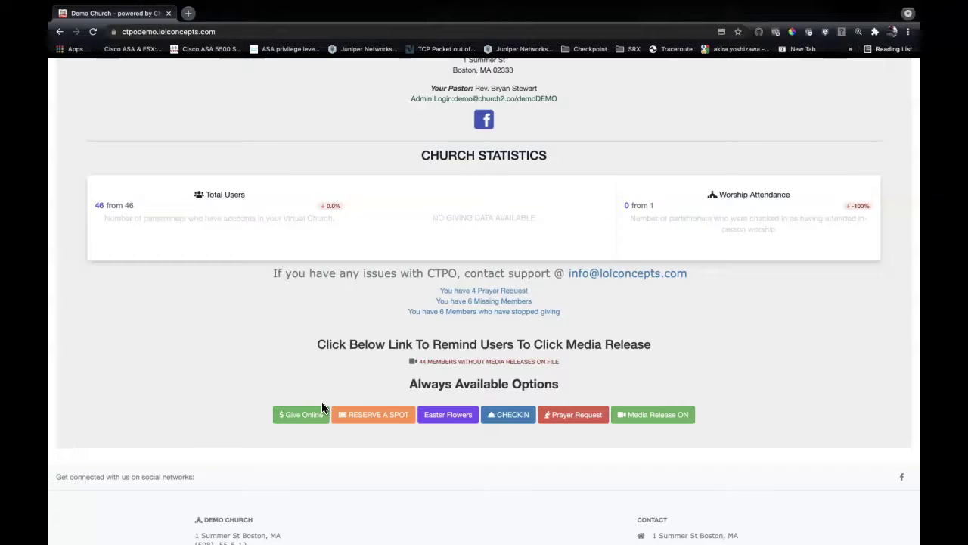
left_click(307, 420)
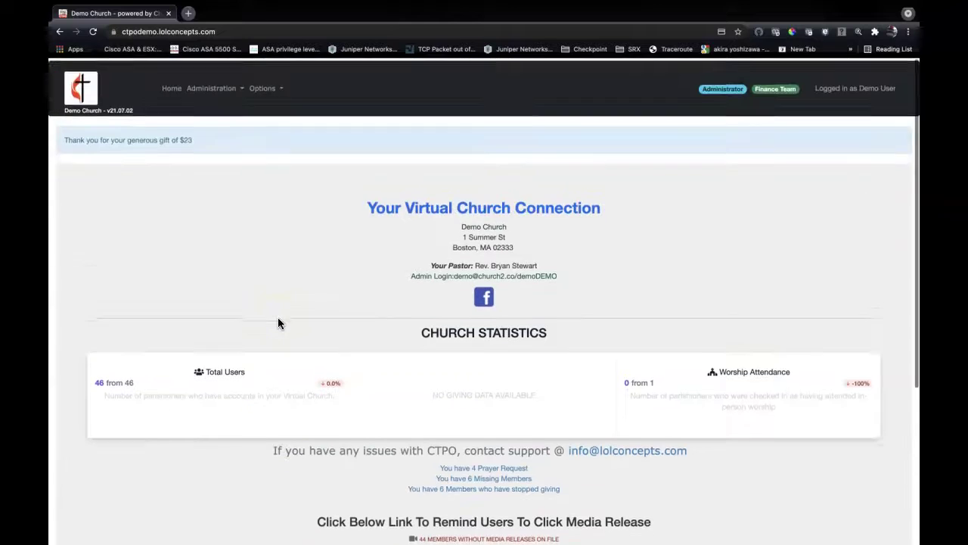
In Edit Church Info, clear the Override Stripe Giving URL and submit the church settings.
left_click(215, 89)
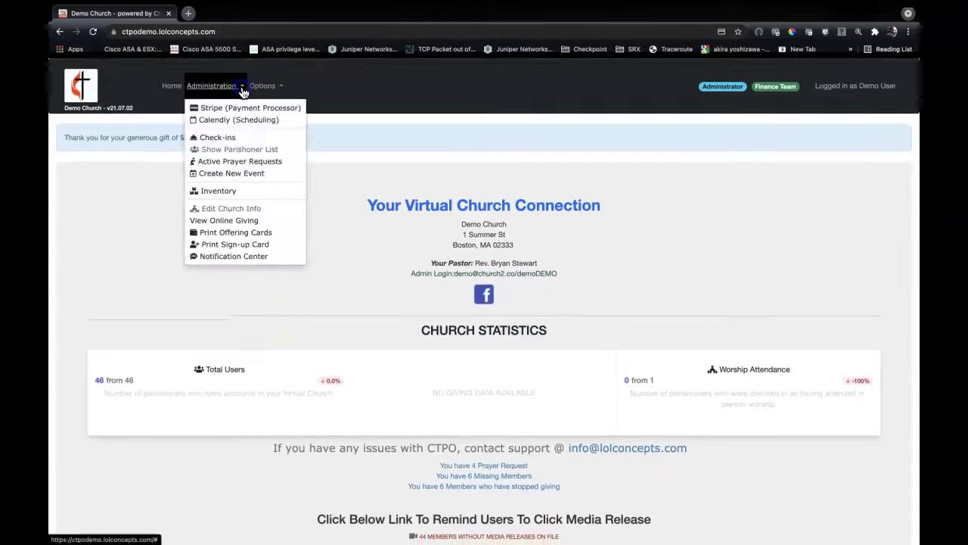
left_click(228, 209)
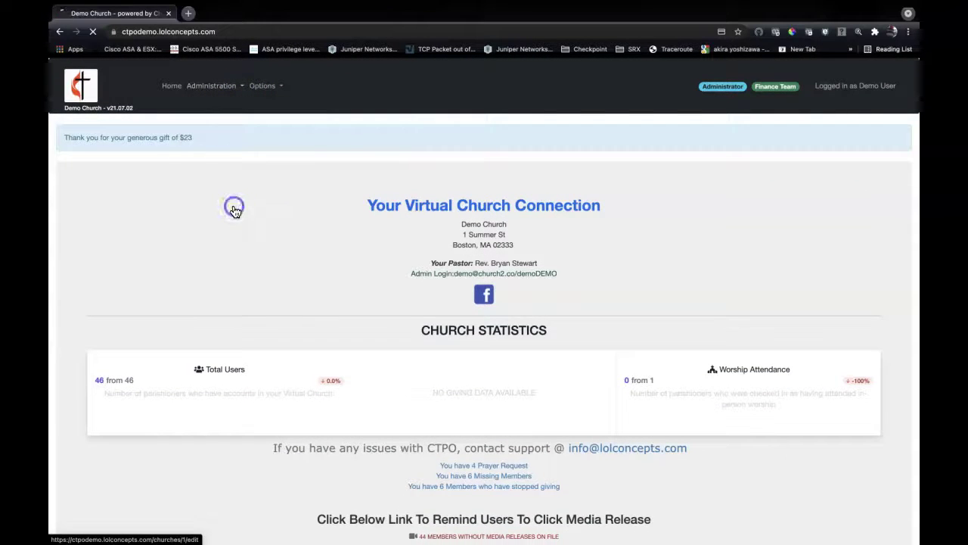
scroll(235, 211, "down", 3)
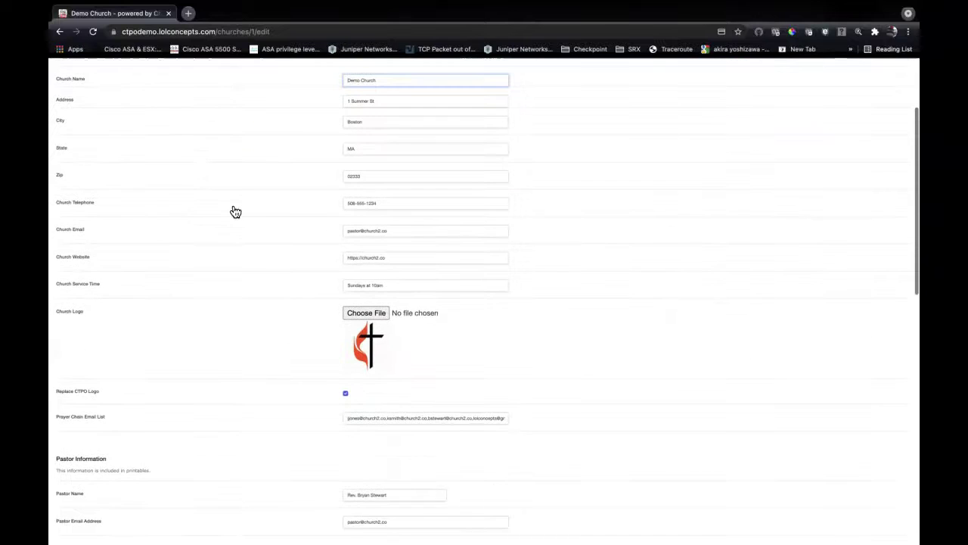
scroll(236, 211, "down", 8)
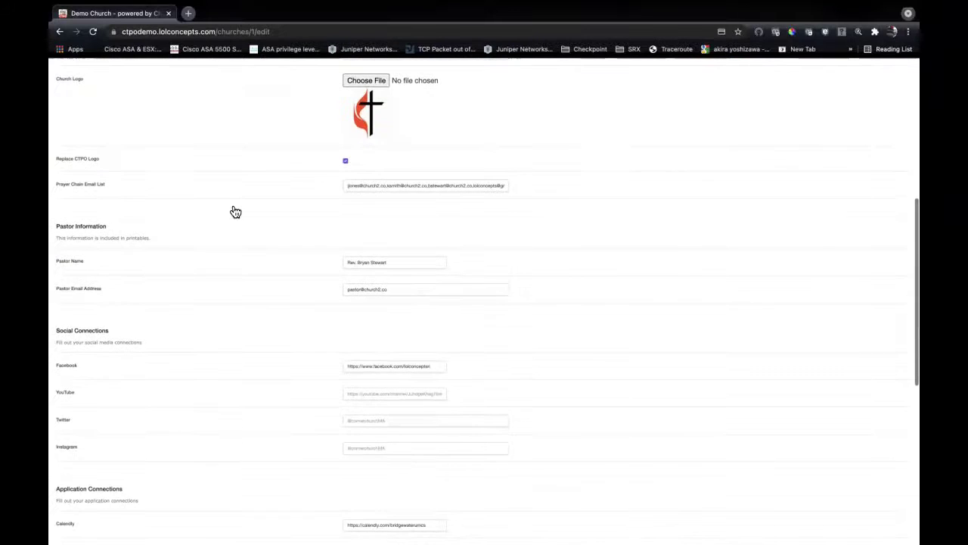
scroll(235, 211, "down", 4)
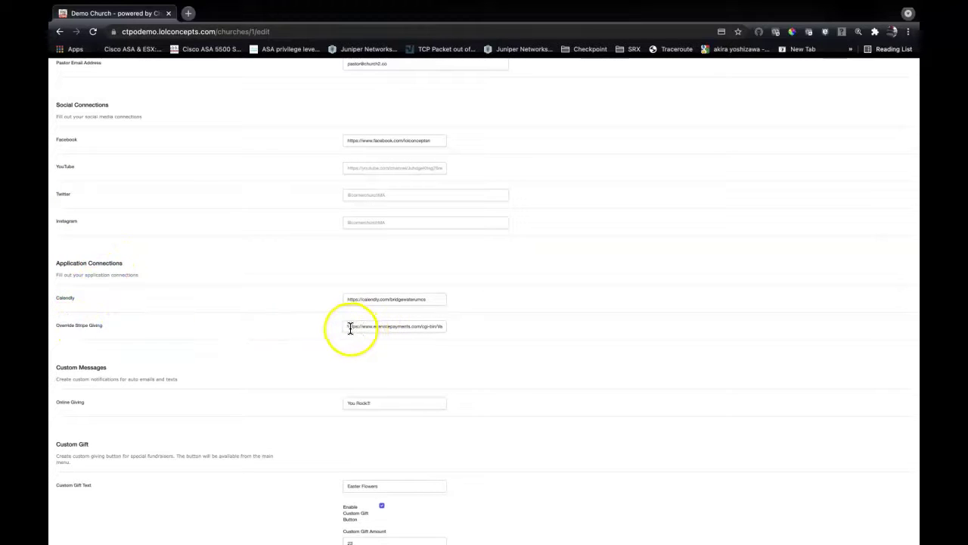
left_click_drag(346, 325, 477, 327)
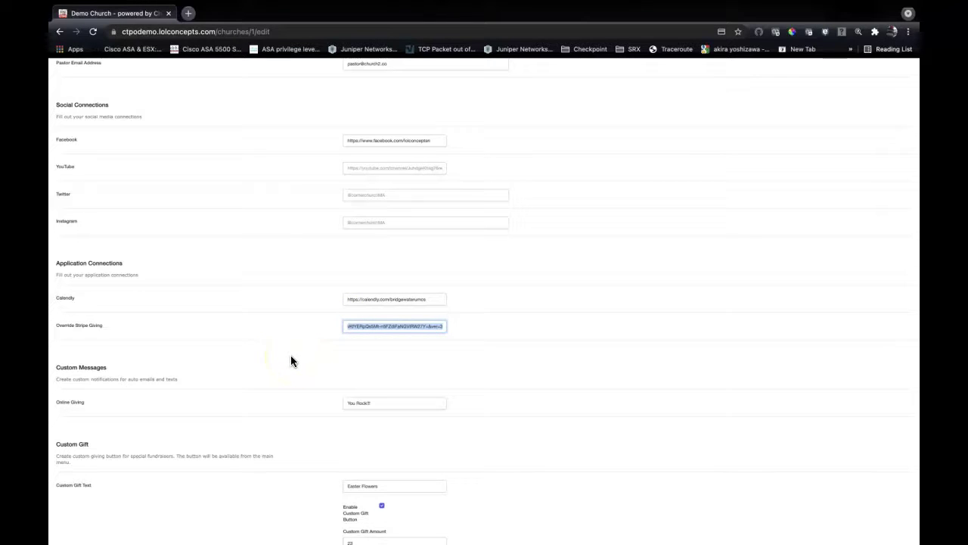
key("BackSpace")
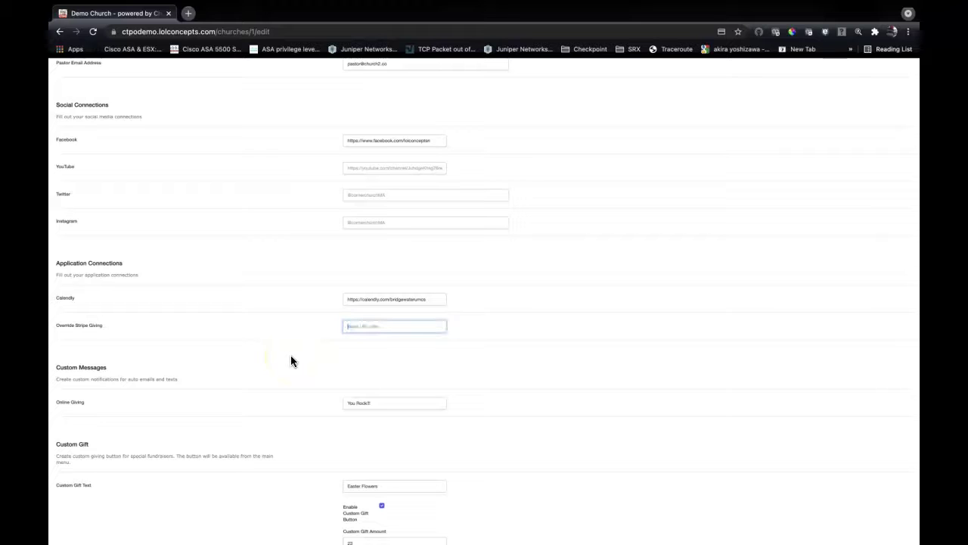
scroll(291, 355, "down", 5)
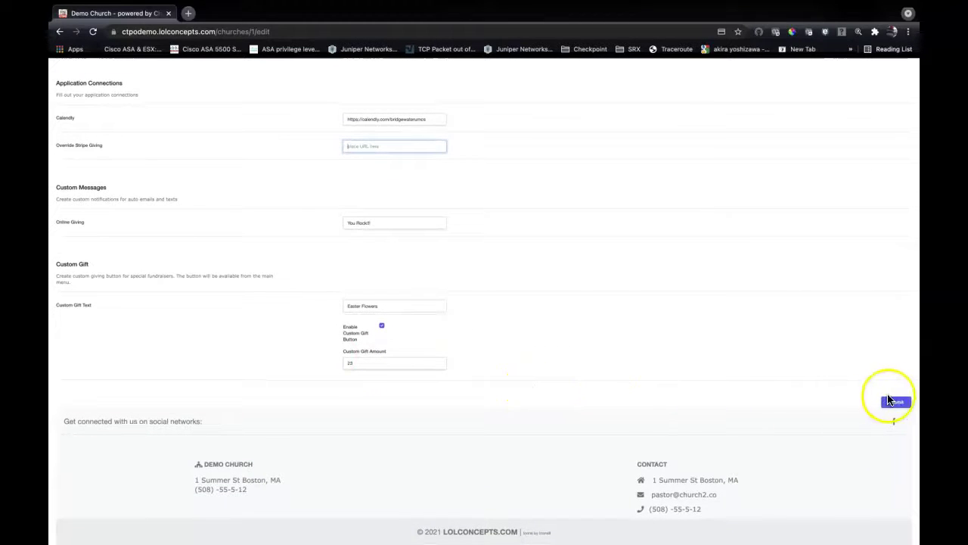
left_click(893, 401)
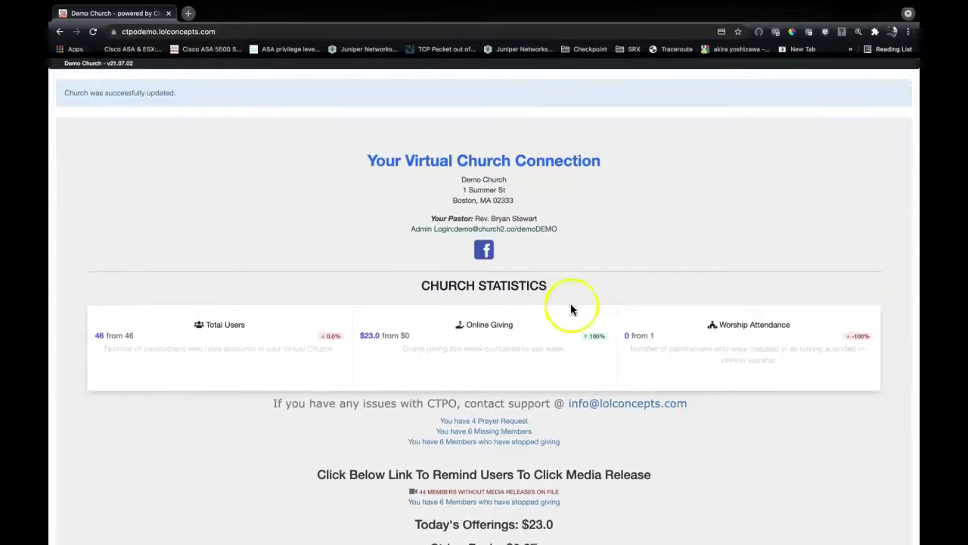
scroll(528, 337, "down", 3)
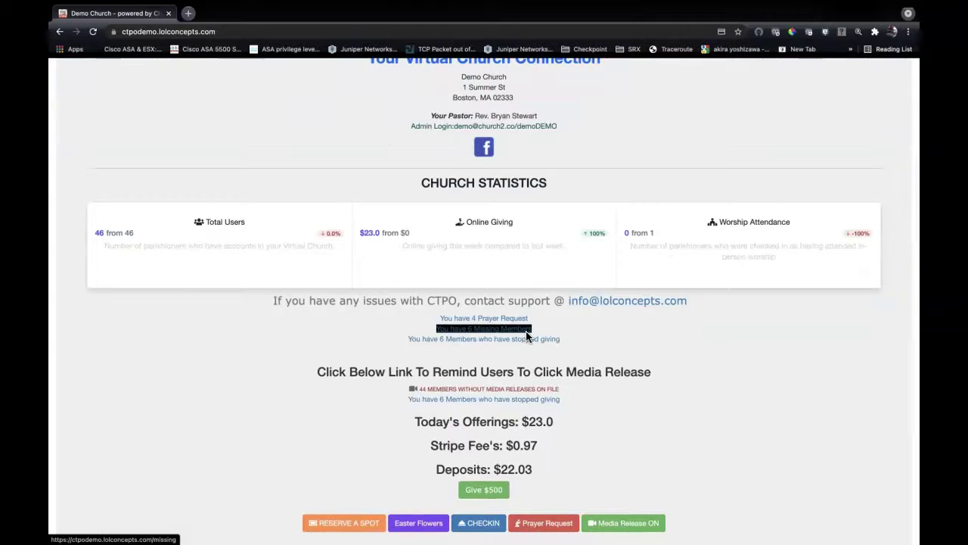
scroll(526, 331, "up", 1)
scroll(526, 330, "down", 2)
left_click(522, 416)
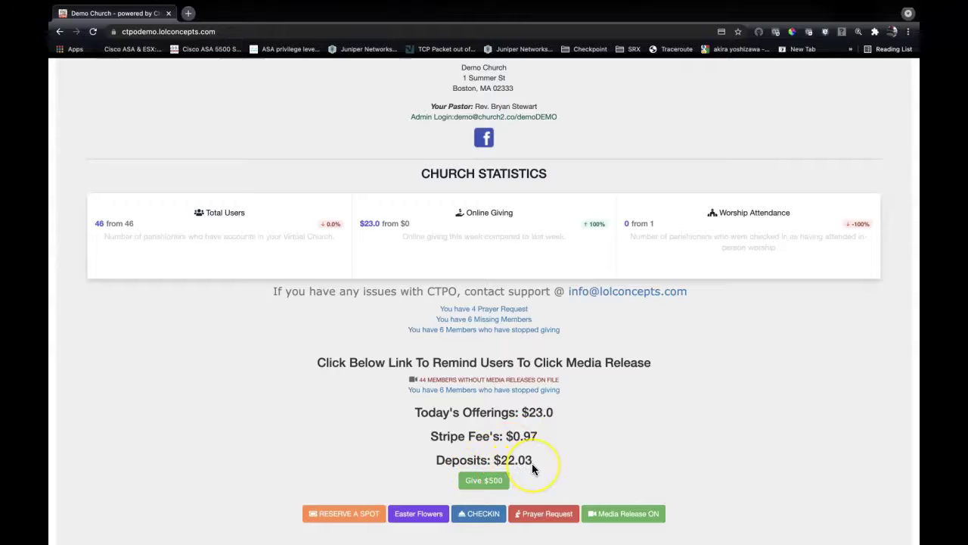
scroll(532, 464, "up", 2)
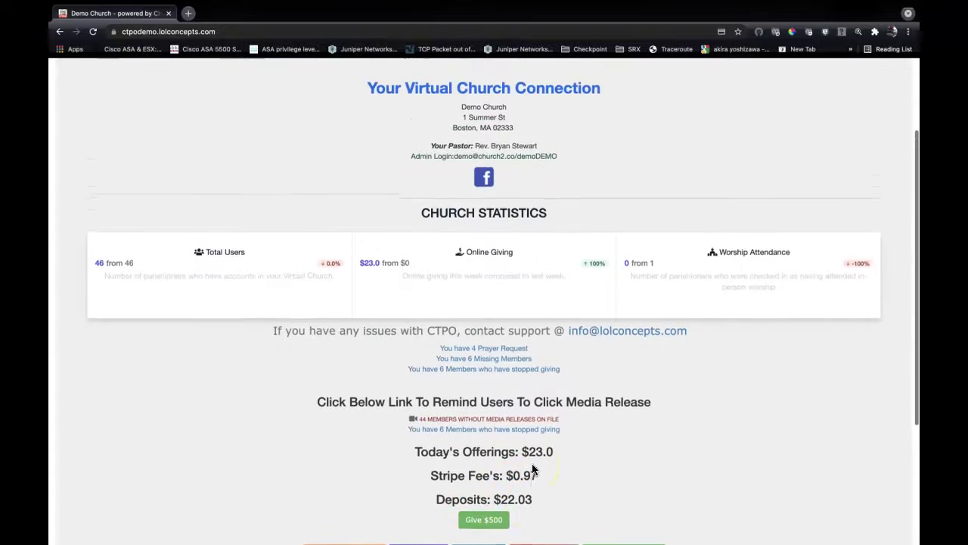
scroll(532, 468, "up", 3)
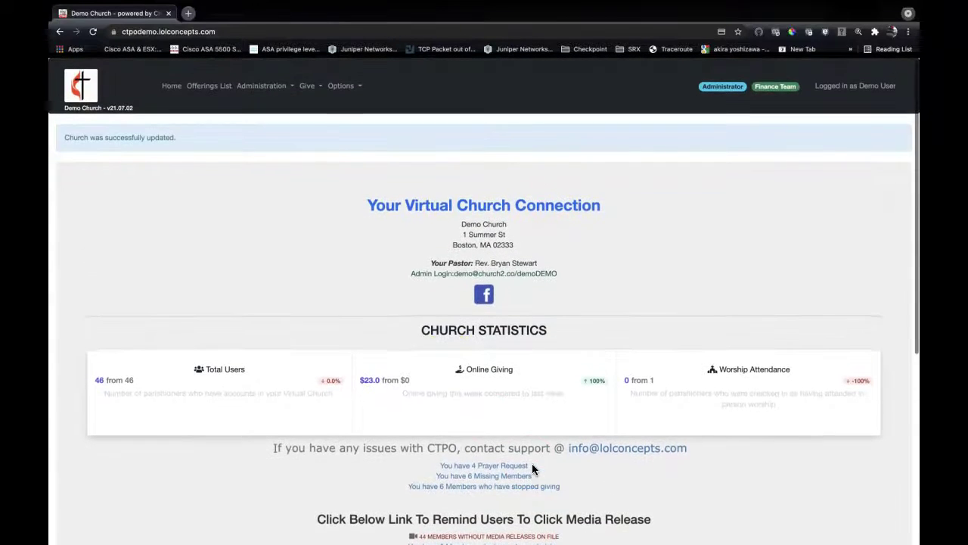
Open Offerings List and review the 07/12/2021 $23 Easter Flowers entry at the top.
left_click(211, 85)
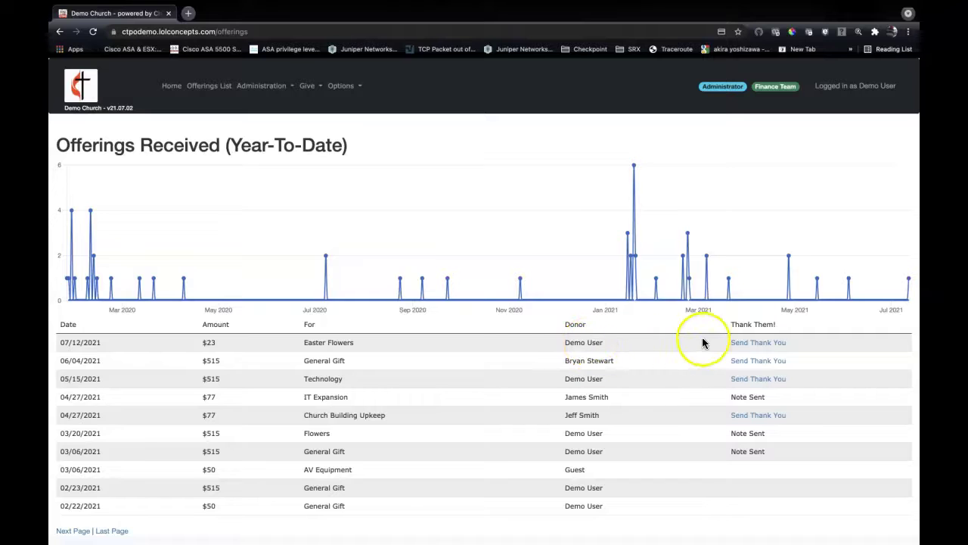
left_click(740, 347)
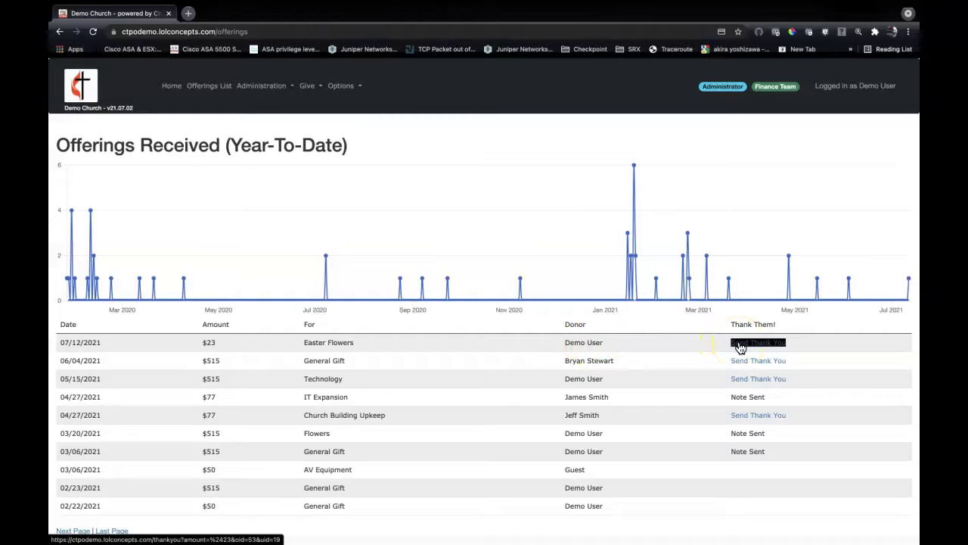
left_click(740, 347)
mouse_move(513, 259)
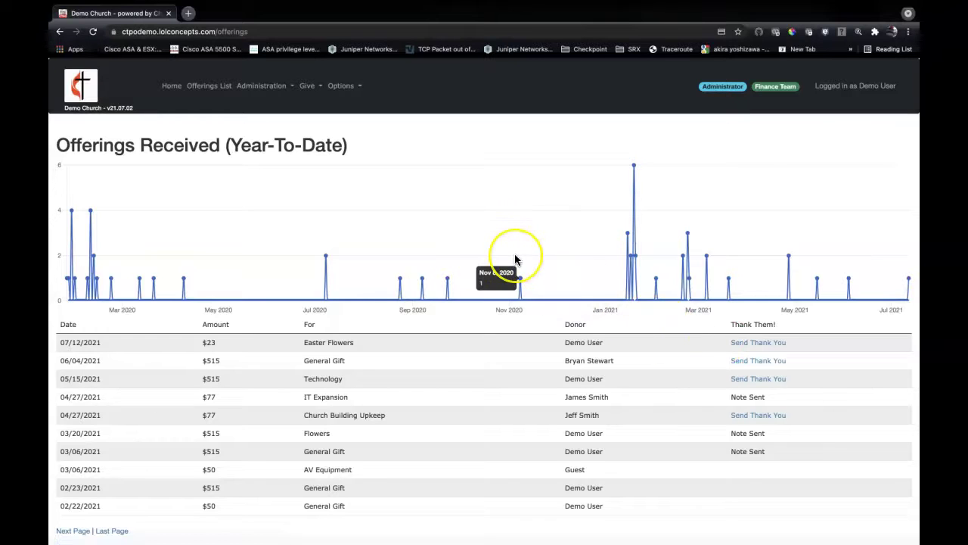
scroll(515, 260, "down", 1)
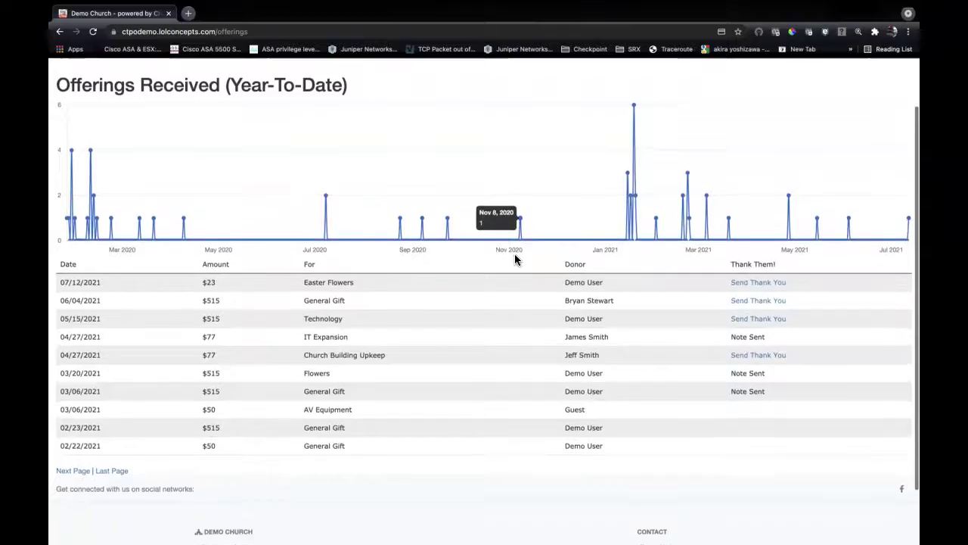
scroll(515, 259, "up", 1)
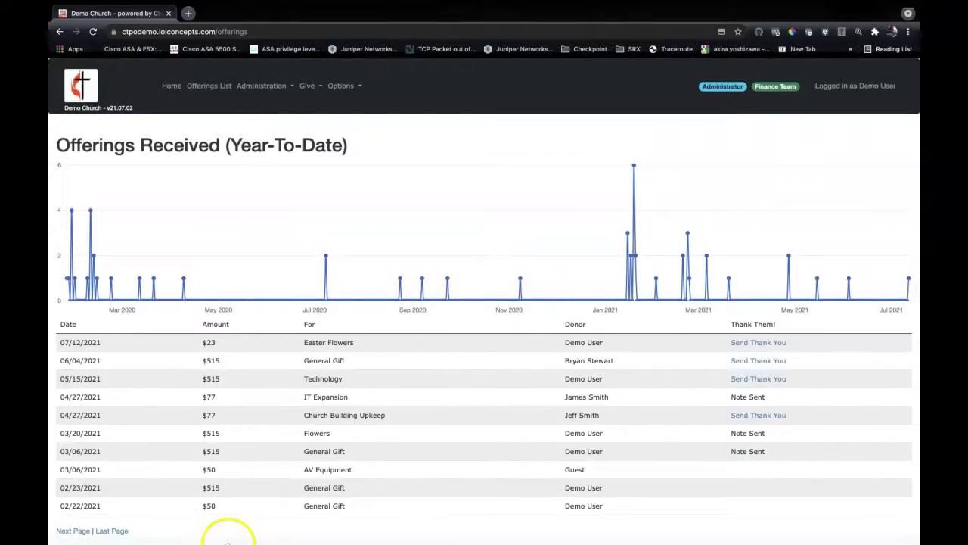